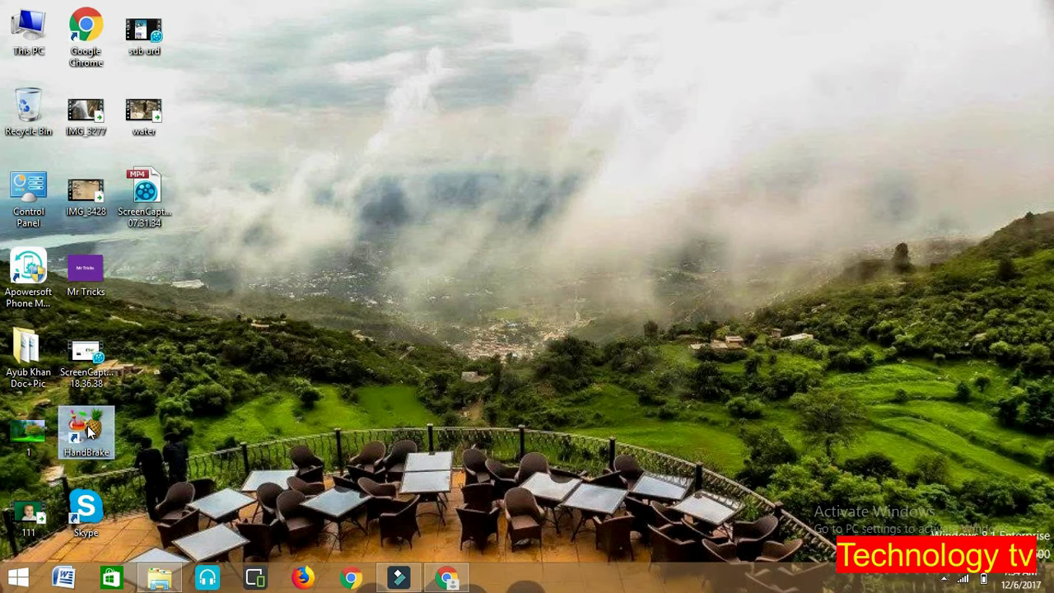
Launch HandBrake and pick the video 111 on the Desktop as a single-file source
{"action": "double_click", "coordinate": [90, 430]}
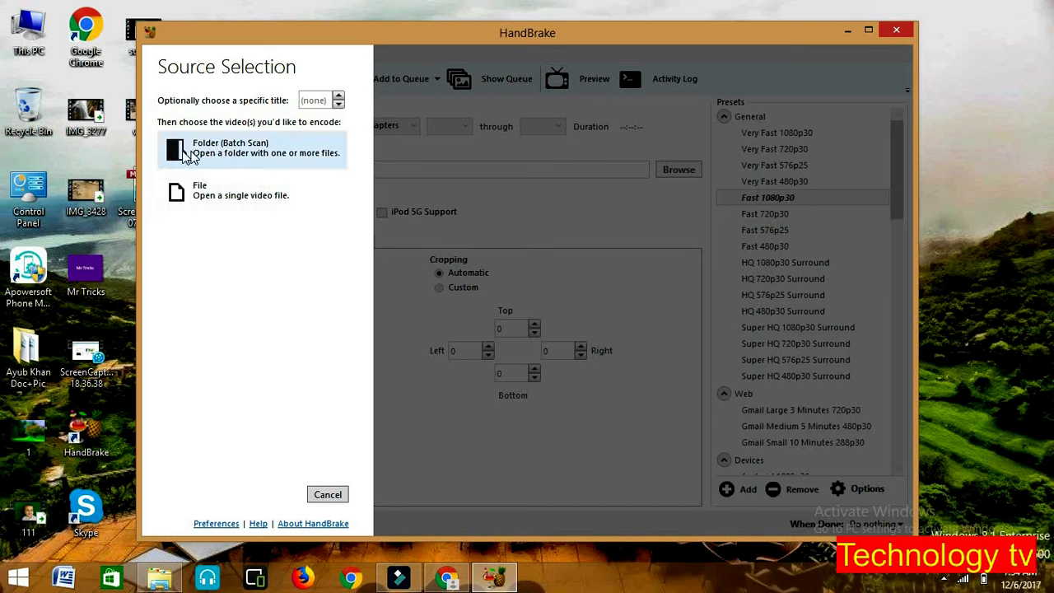
{"action": "left_click", "coordinate": [207, 198]}
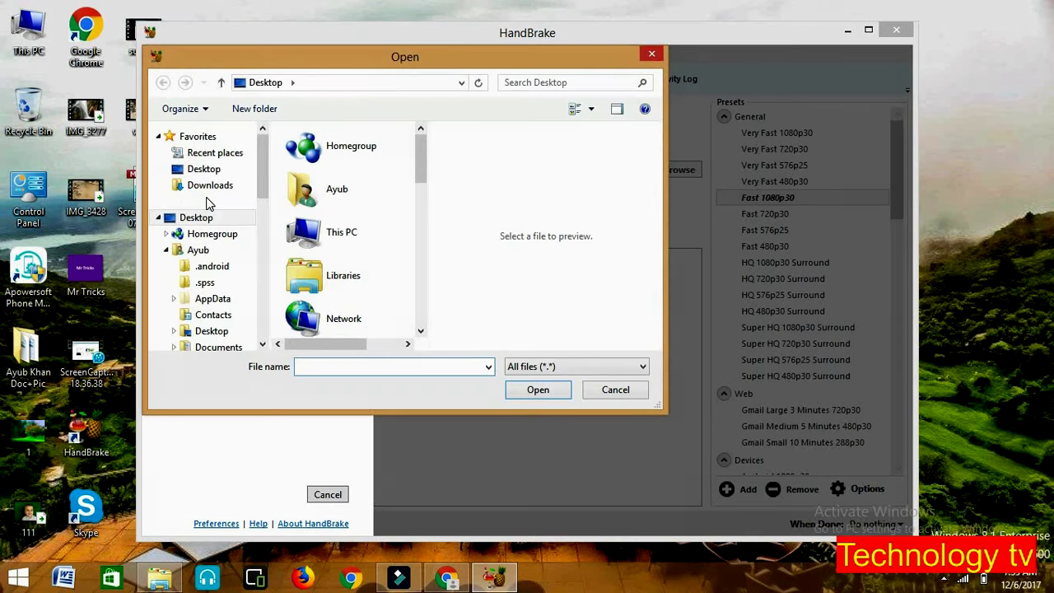
{"action": "left_click", "coordinate": [421, 333]}
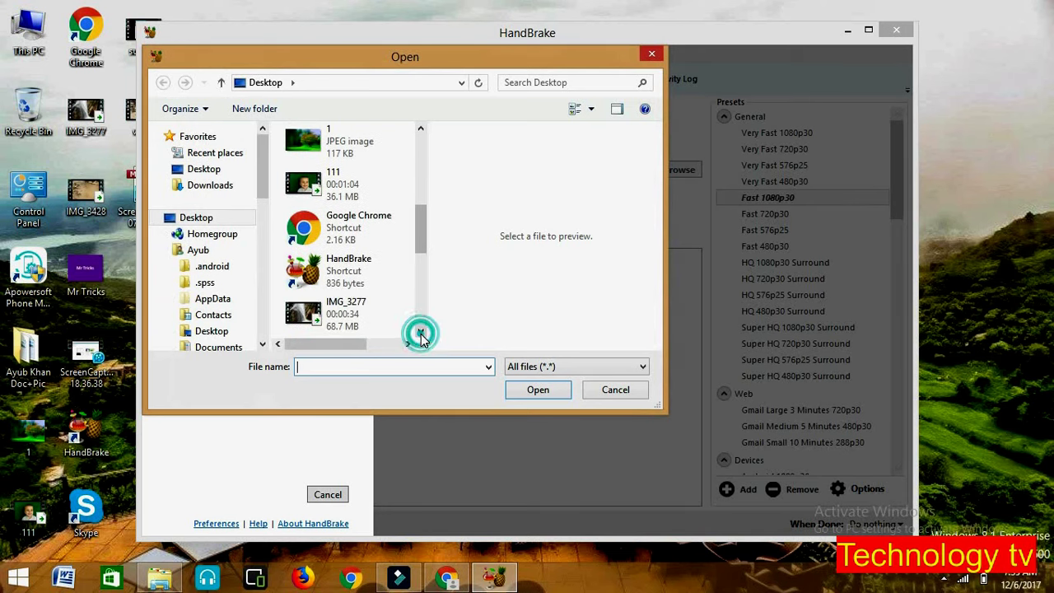
{"action": "left_click", "coordinate": [318, 184]}
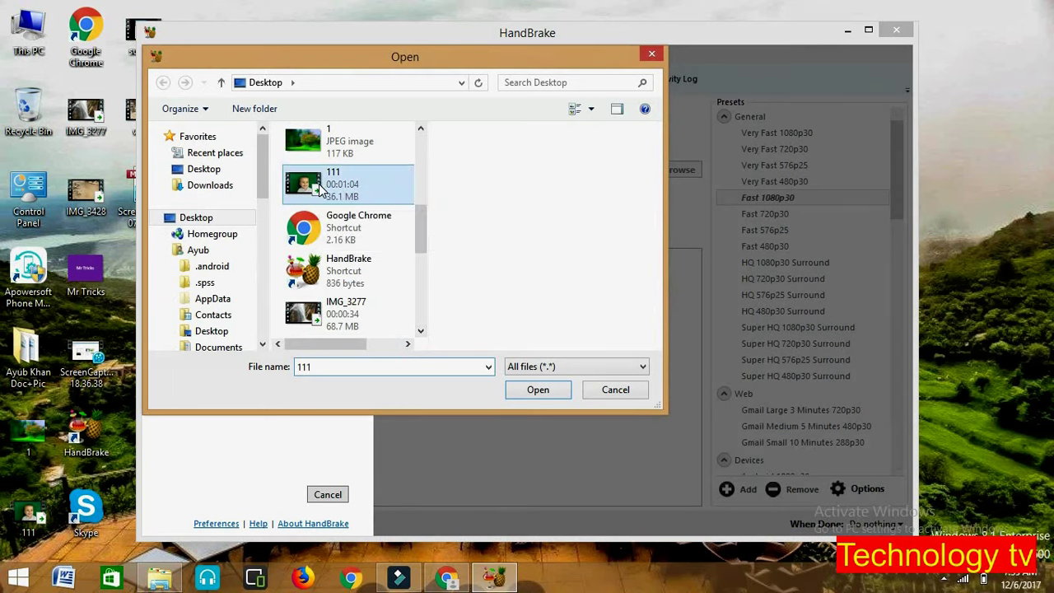
Check the file properties of video 111, then load it as the encoding source
{"action": "right_click", "coordinate": [318, 183]}
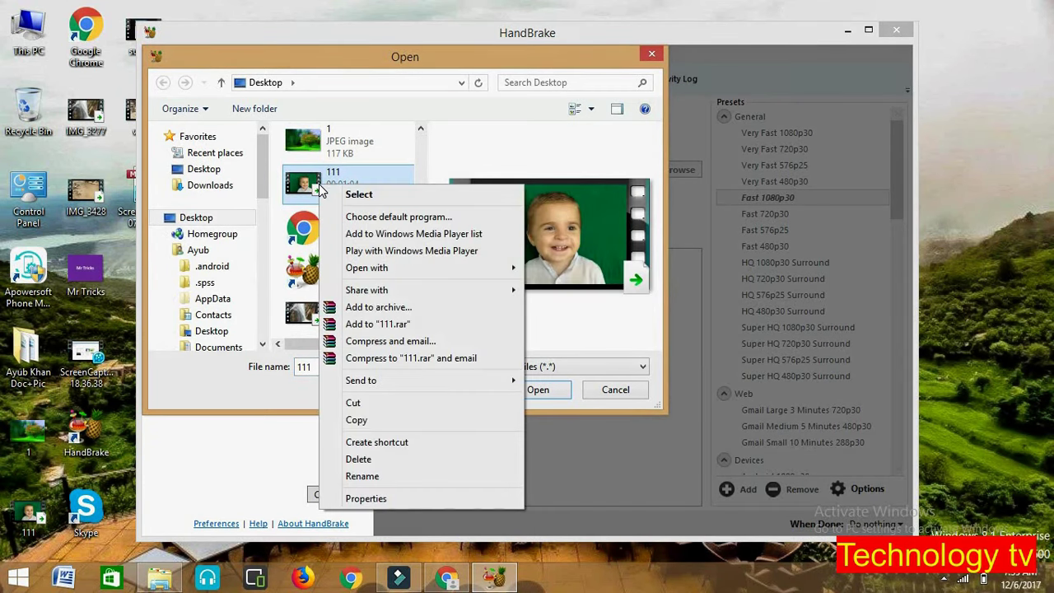
{"action": "left_click", "coordinate": [394, 498]}
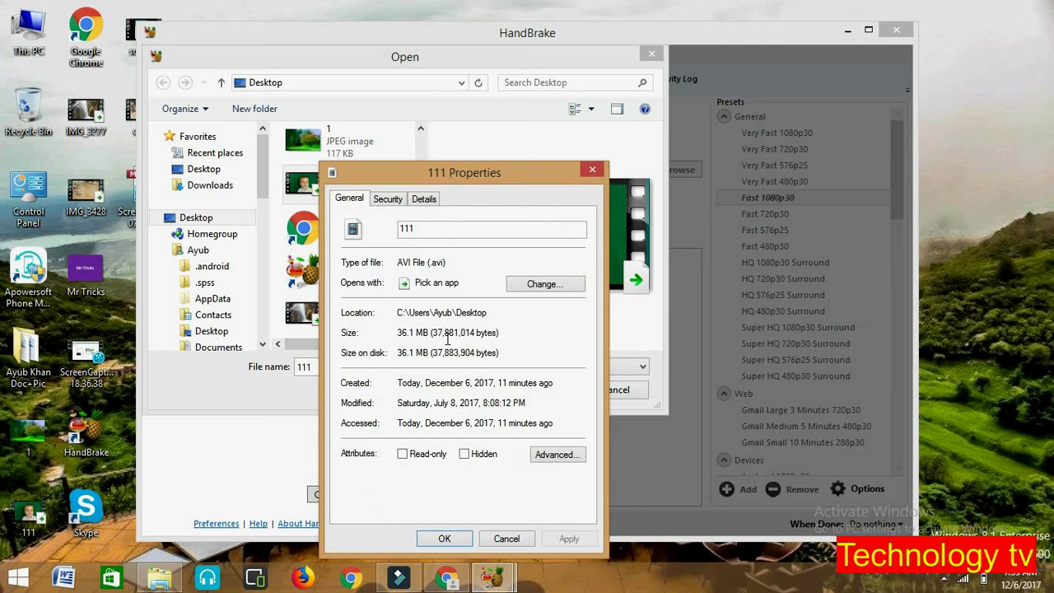
{"action": "left_click", "coordinate": [504, 539]}
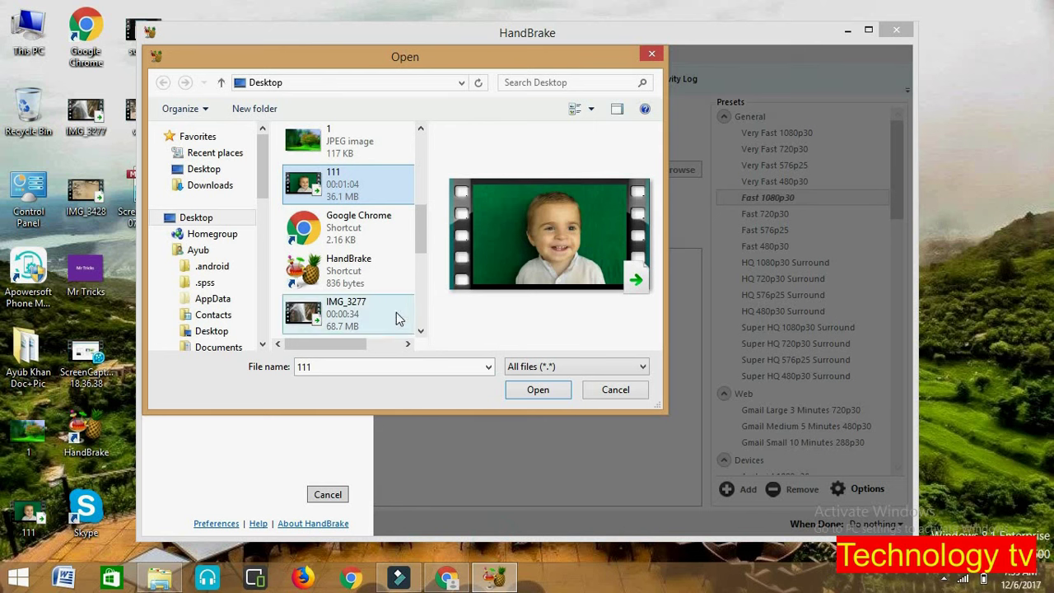
{"action": "double_click", "coordinate": [344, 186]}
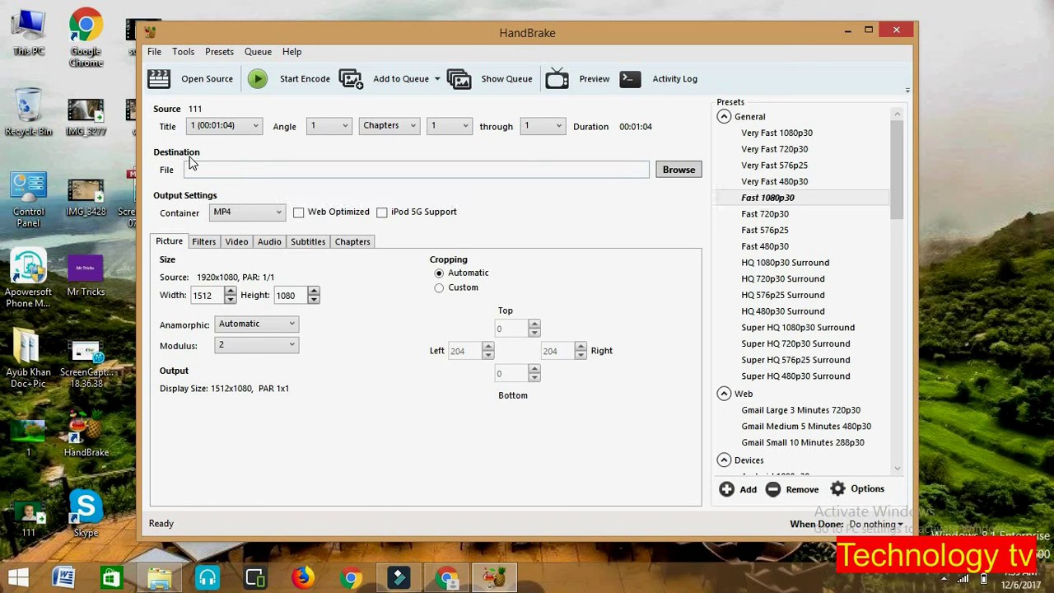
Set the output destination to an mp4 file named demo on the Desktop and dismiss the disk space warning
{"action": "left_click", "coordinate": [277, 170]}
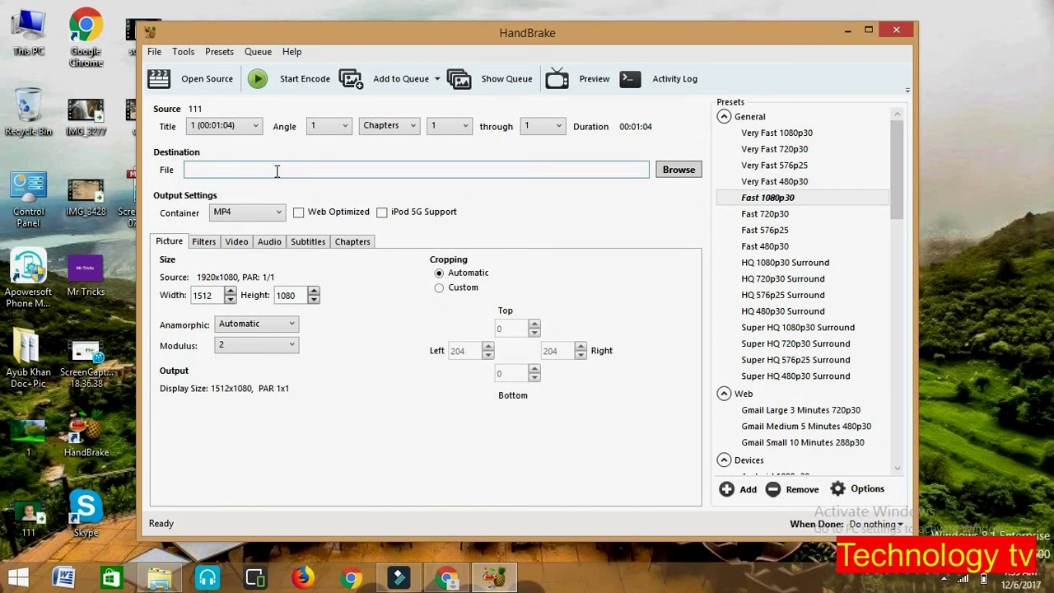
{"action": "left_click", "coordinate": [684, 173]}
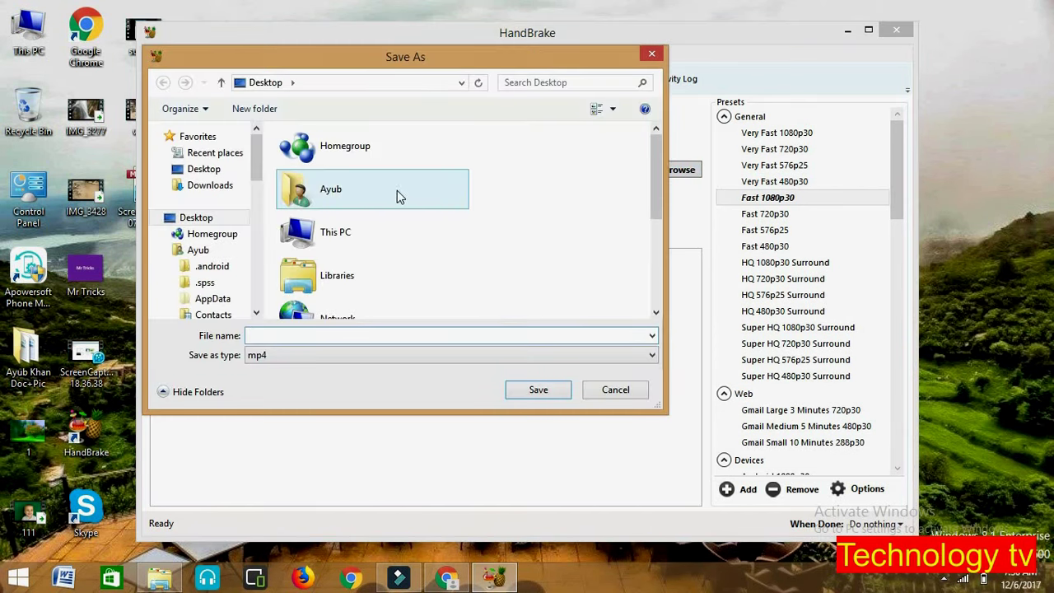
{"action": "left_click", "coordinate": [198, 217]}
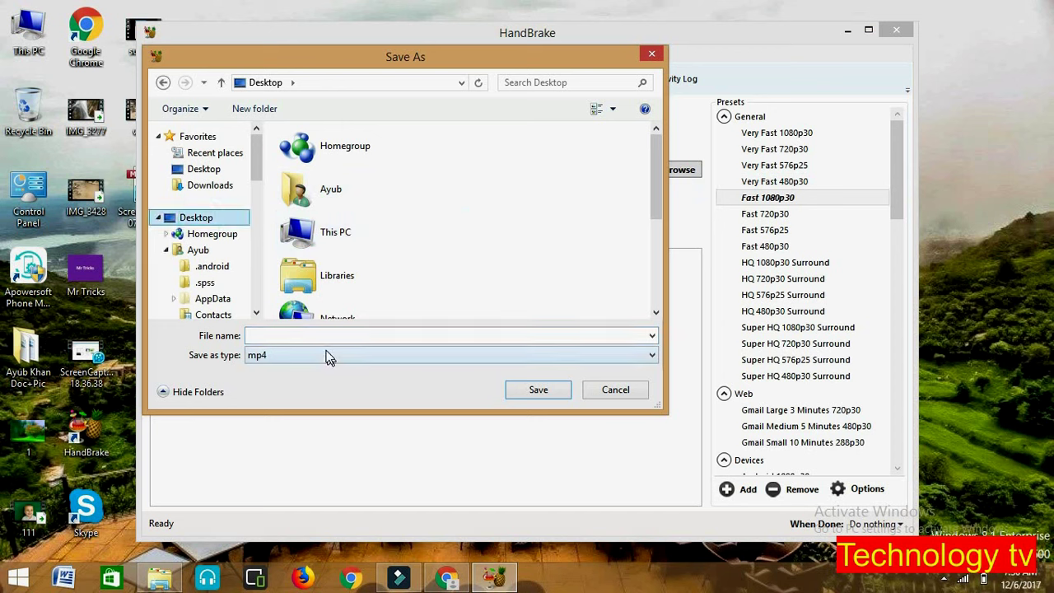
{"action": "left_click", "coordinate": [318, 335]}
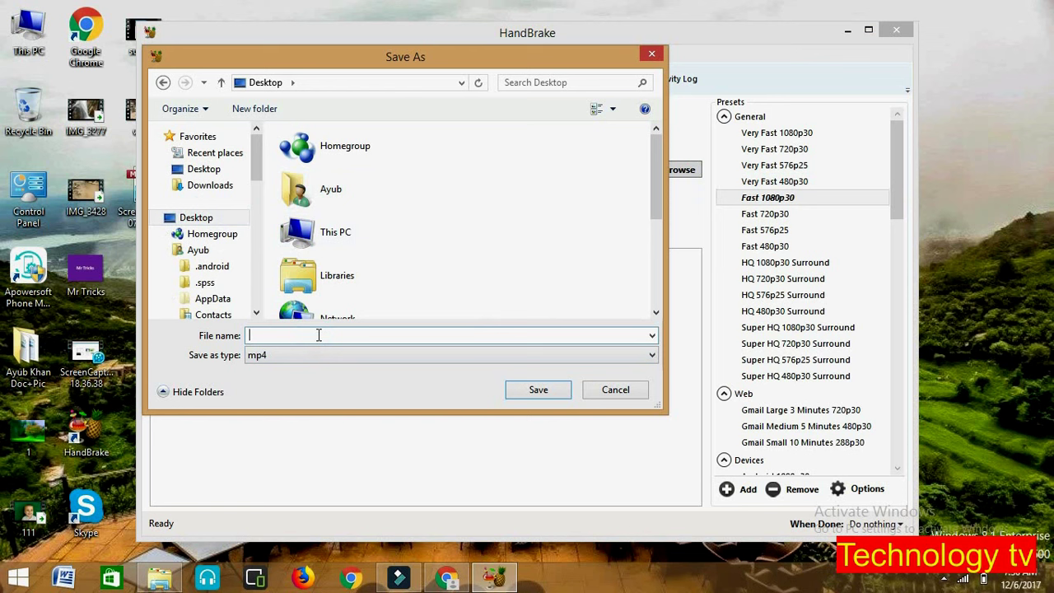
{"action": "type", "text": "demo"}
{"action": "left_click", "coordinate": [535, 393]}
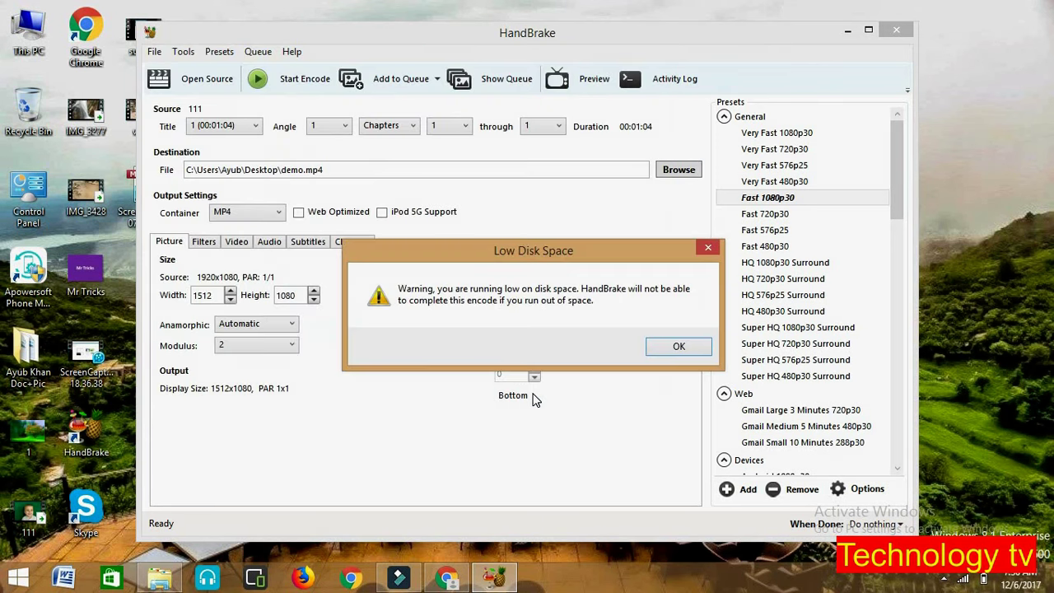
{"action": "left_click", "coordinate": [678, 347]}
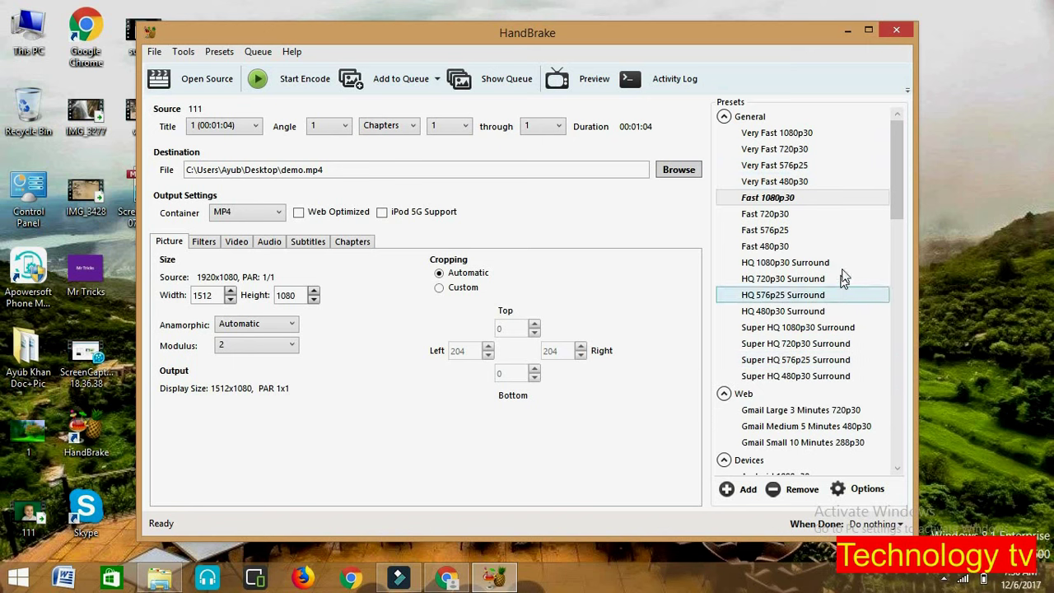
Try the presets Super HQ 576p25 Surround, Gmail Medium 5 Minutes 480p30 and Windows Mobile 1080p30
{"action": "left_click_drag", "start_coordinate": [896, 202], "coordinate": [898, 180]}
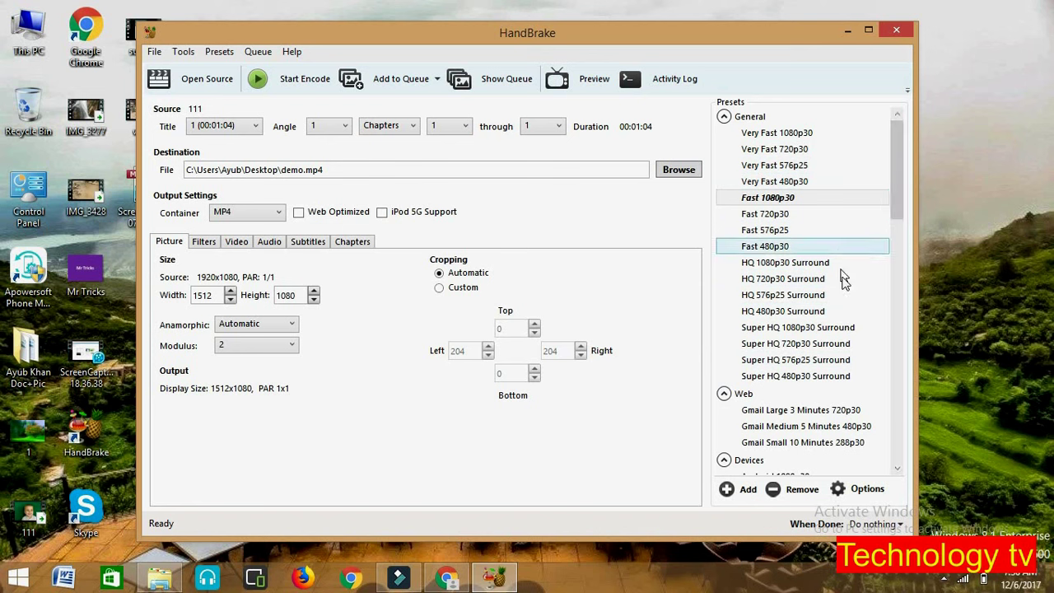
{"action": "left_click", "coordinate": [816, 363]}
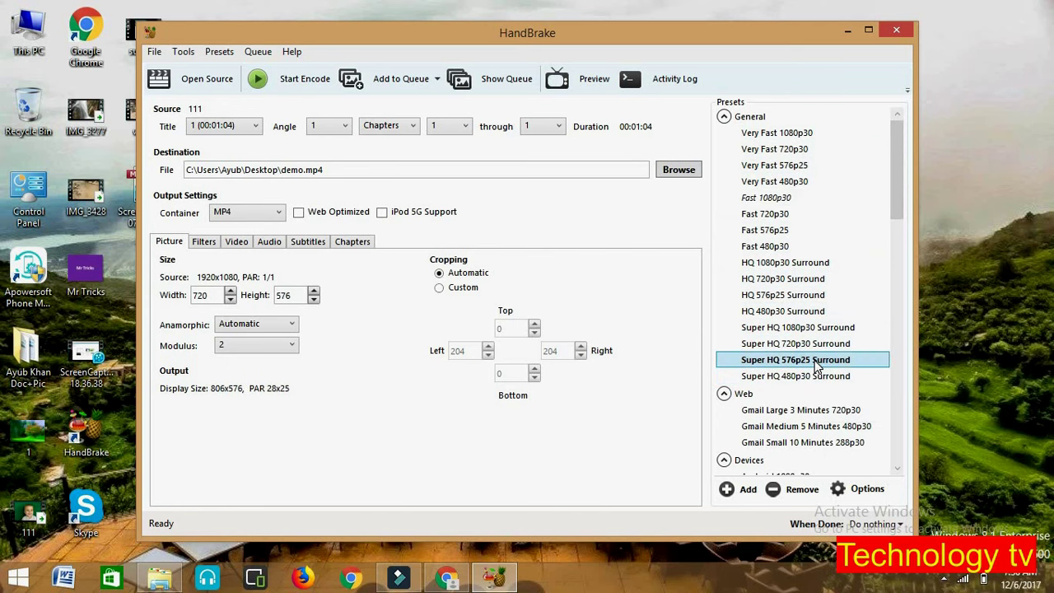
{"action": "left_click", "coordinate": [805, 428]}
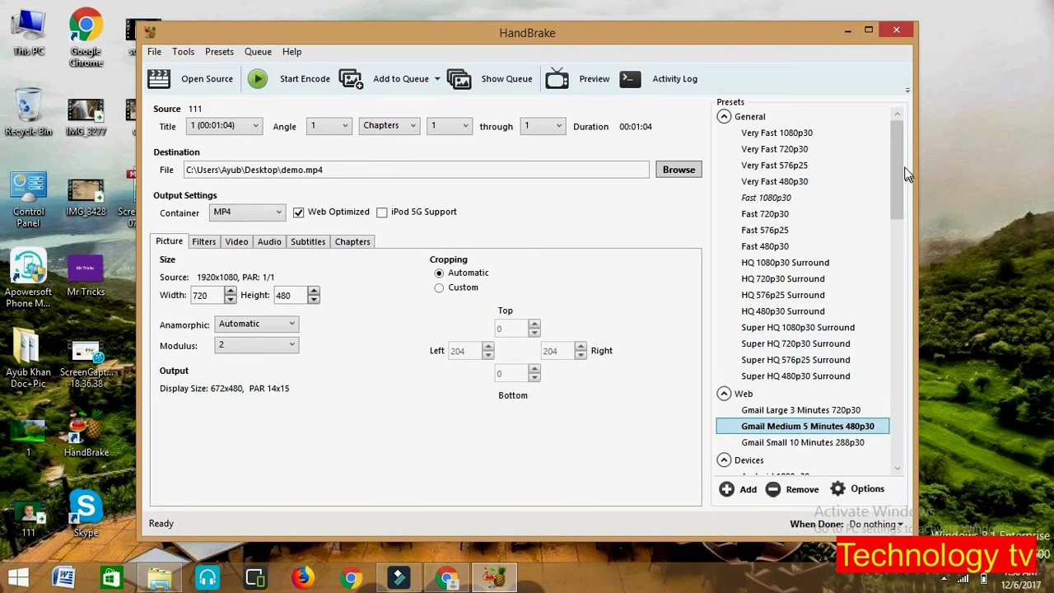
{"action": "left_click_drag", "start_coordinate": [897, 161], "coordinate": [911, 254]}
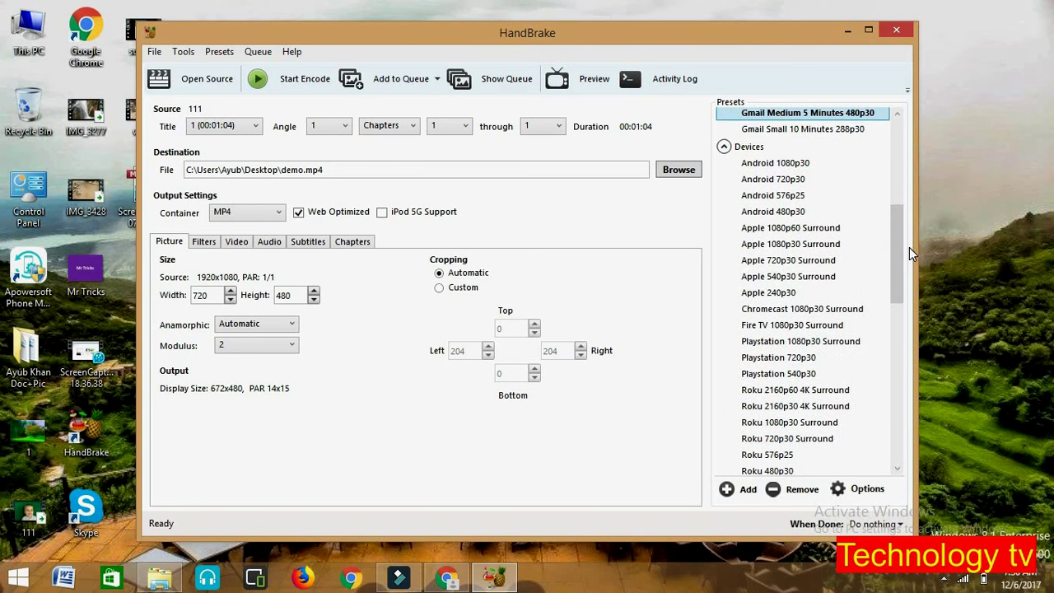
{"action": "scroll", "coordinate": [895, 283], "scroll_direction": "down", "scroll_amount": 4}
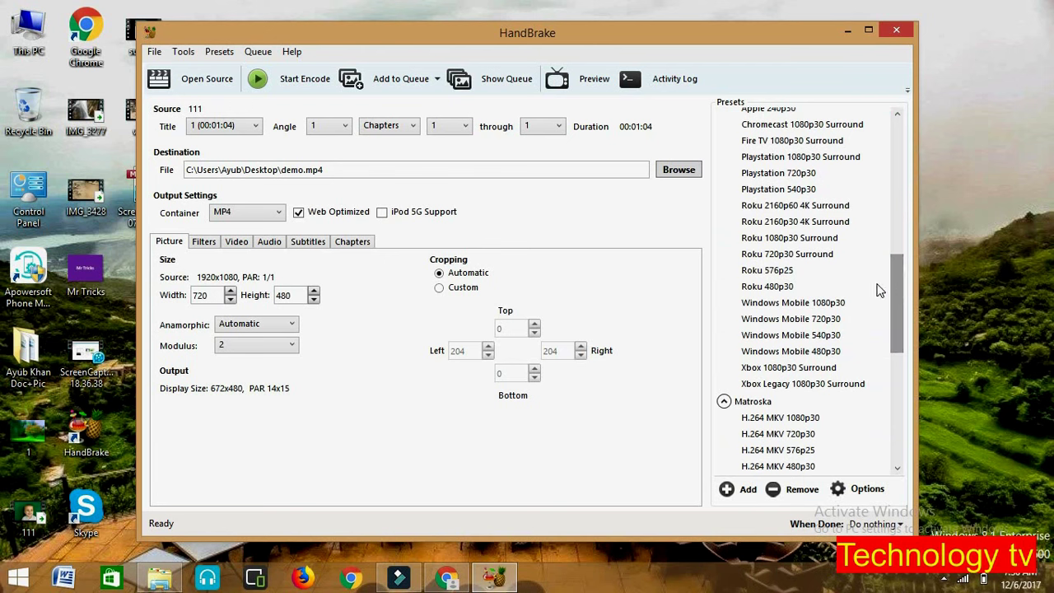
{"action": "left_click", "coordinate": [788, 303]}
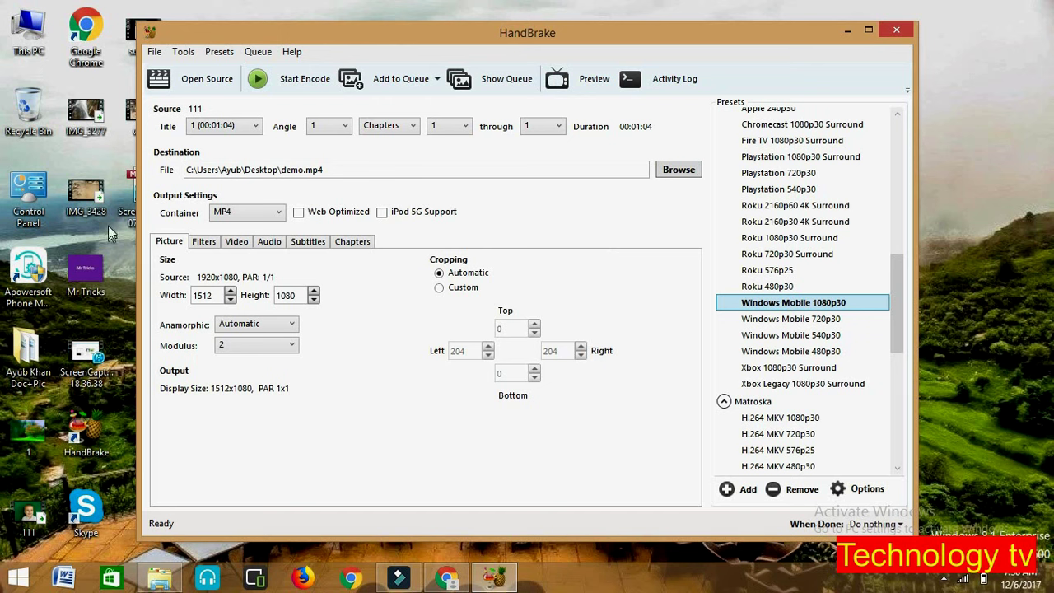
Choose MP4 as the output container and enable Web Optimized
{"action": "left_click", "coordinate": [278, 216]}
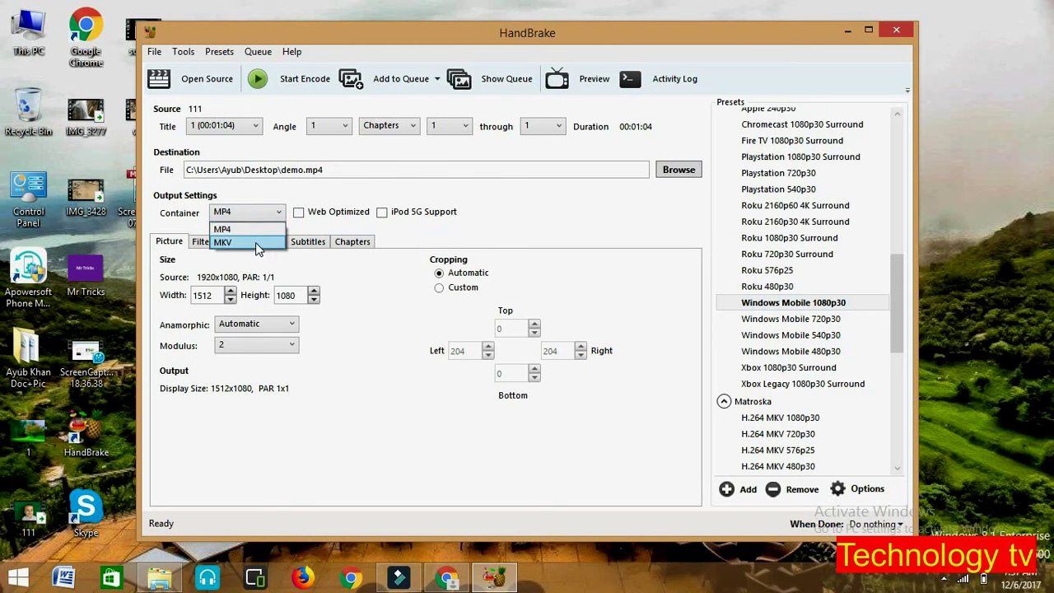
{"action": "left_click", "coordinate": [255, 234]}
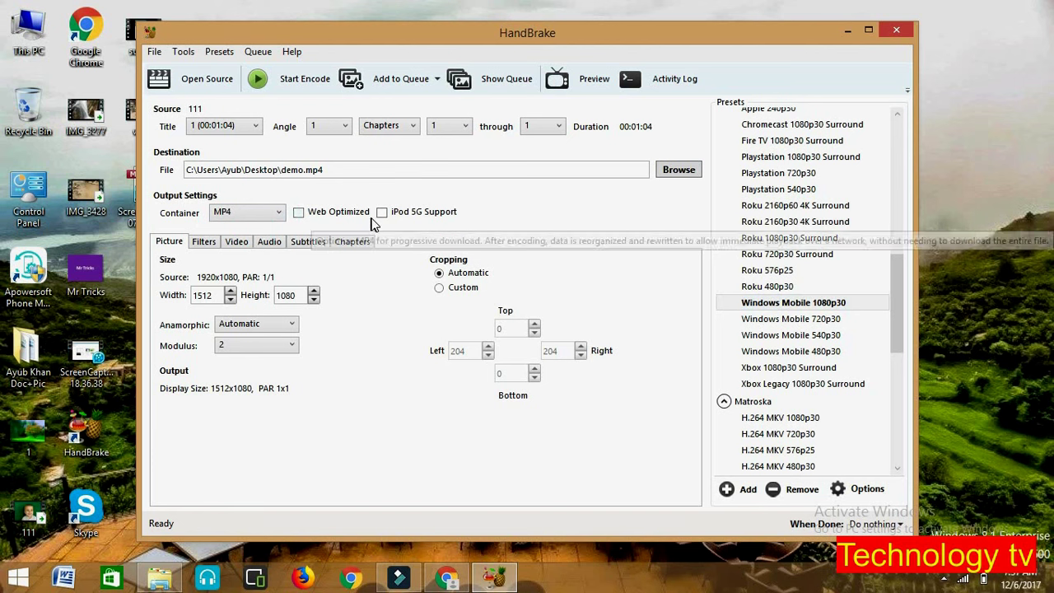
{"action": "left_click", "coordinate": [299, 213]}
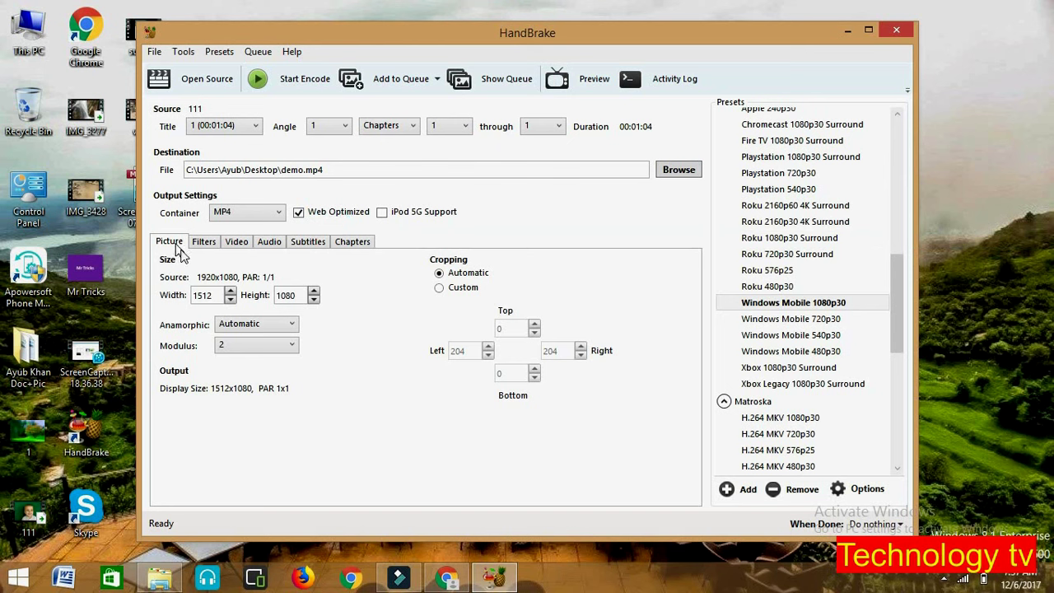
Reduce the output picture width to 1504
{"action": "left_click", "coordinate": [230, 299]}
{"action": "left_click", "coordinate": [230, 299]}
{"action": "left_click", "coordinate": [231, 300]}
{"action": "left_click", "coordinate": [230, 299]}
Apply the Normal preset from the Legacy group, briefly trying High Profile as well
{"action": "left_click_drag", "start_coordinate": [901, 285], "coordinate": [907, 385]}
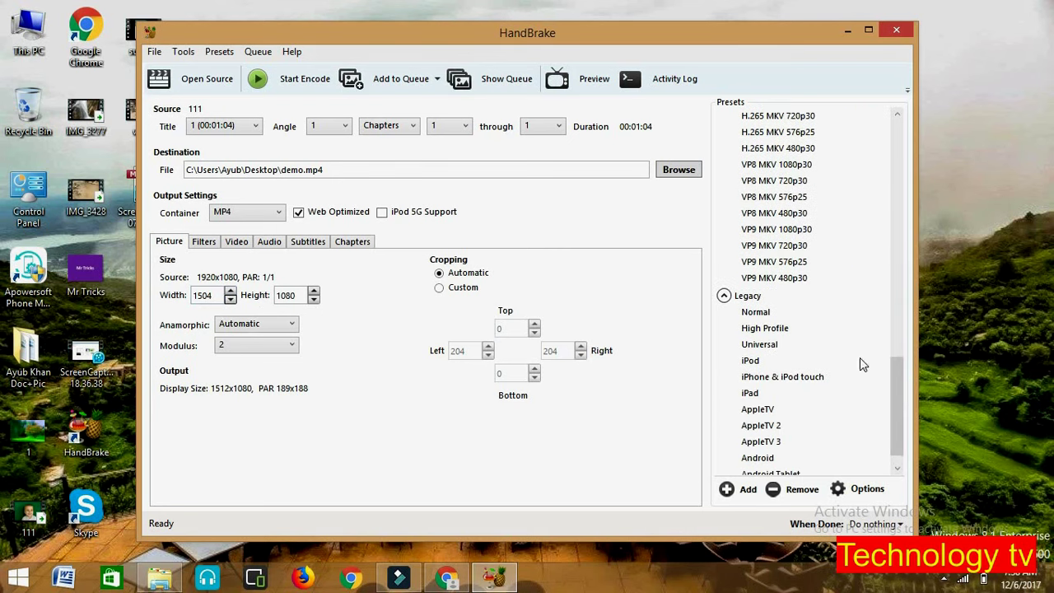
{"action": "left_click", "coordinate": [765, 312]}
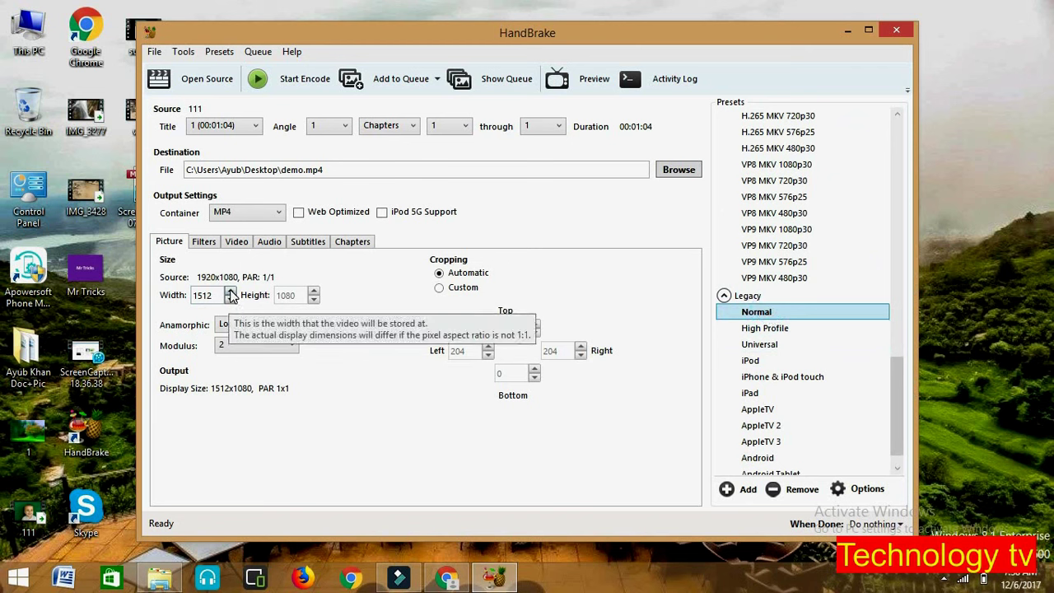
{"action": "left_click", "coordinate": [315, 302]}
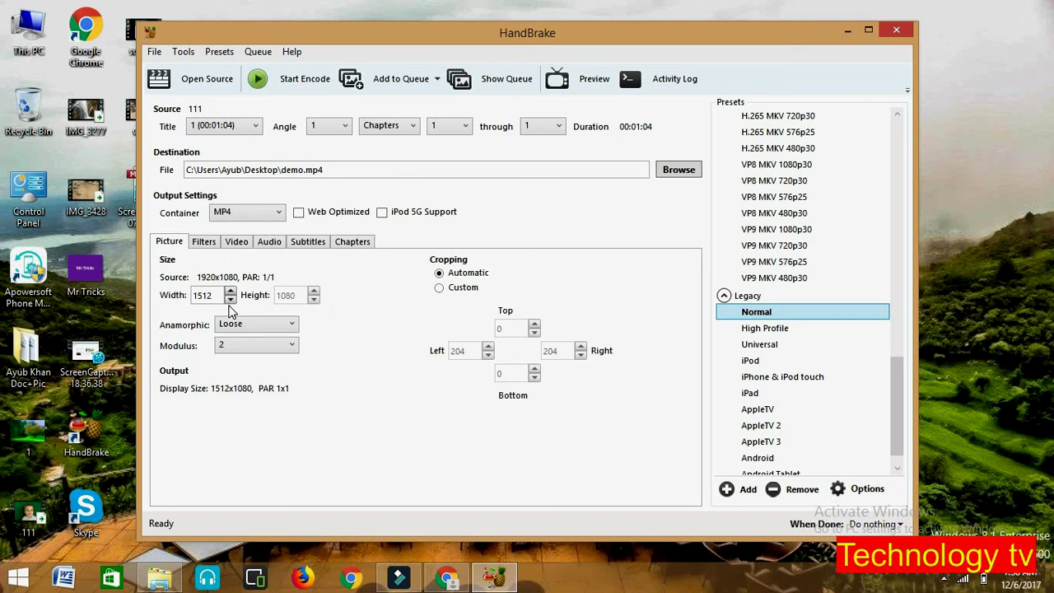
{"action": "left_click", "coordinate": [792, 313]}
{"action": "left_click", "coordinate": [784, 330]}
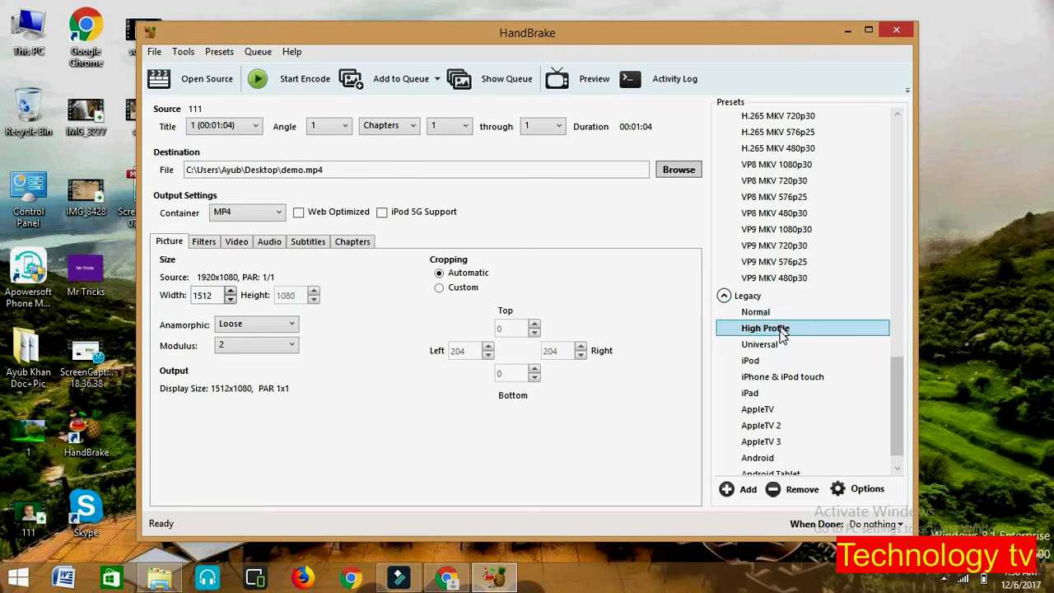
{"action": "left_click", "coordinate": [765, 318]}
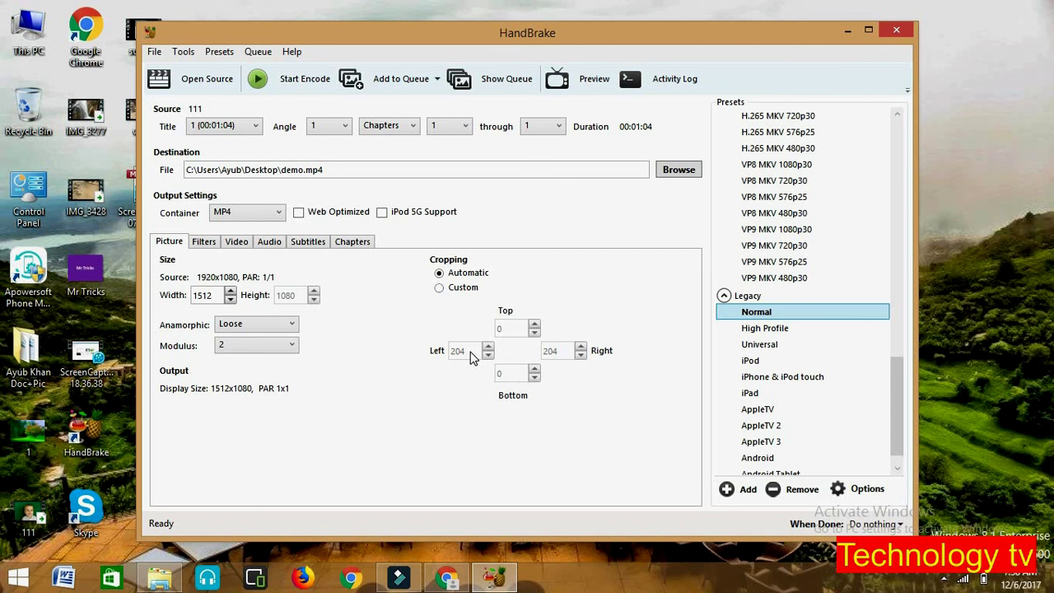
Switch the picture cropping to Custom and set both the left and right crop to 0
{"action": "left_click", "coordinate": [438, 288]}
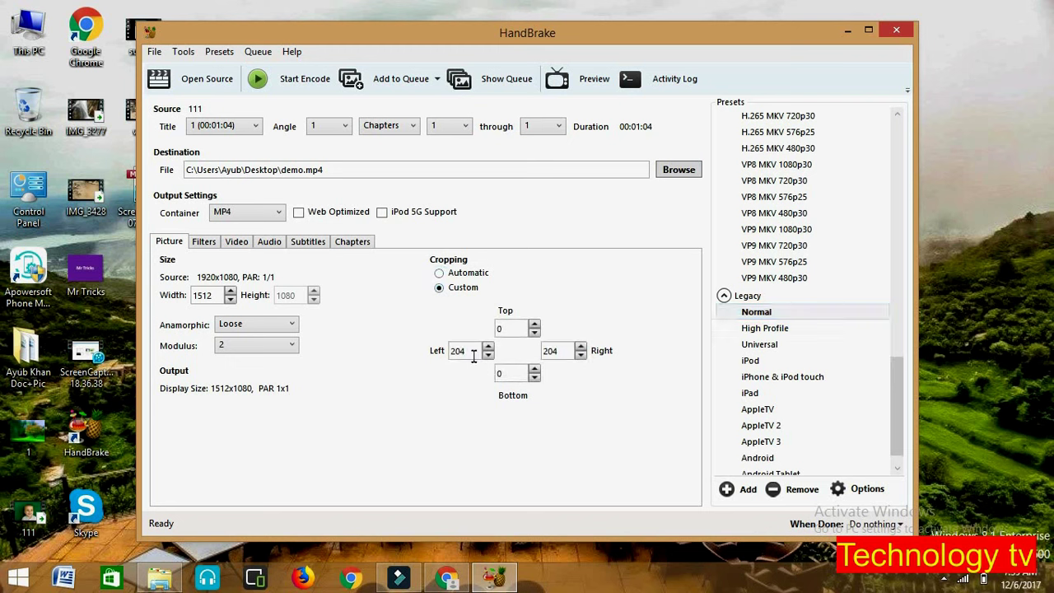
{"action": "left_click_drag", "start_coordinate": [461, 352], "coordinate": [439, 357]}
{"action": "type", "text": "0"}
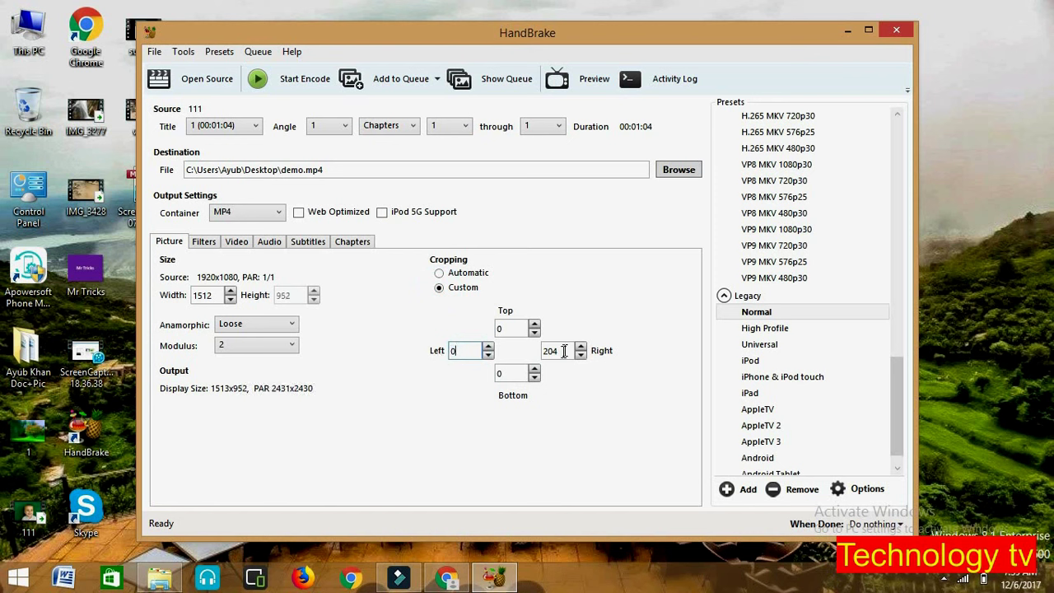
{"action": "left_click_drag", "start_coordinate": [561, 352], "coordinate": [543, 354]}
{"action": "type", "text": "0"}
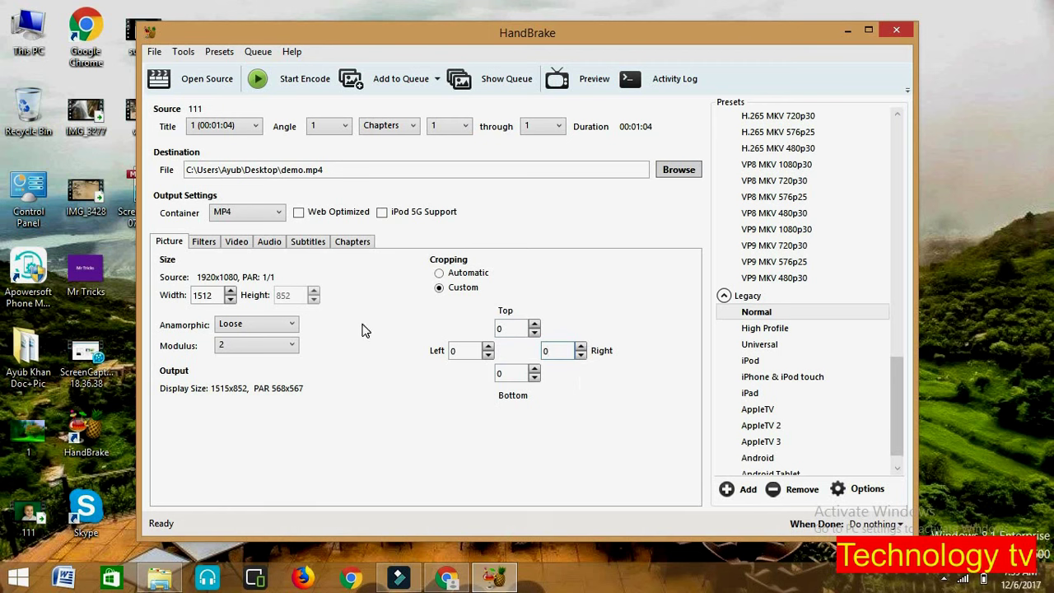
Review the filter settings, then choose H.264 (x264) as the video codec
{"action": "left_click", "coordinate": [211, 245]}
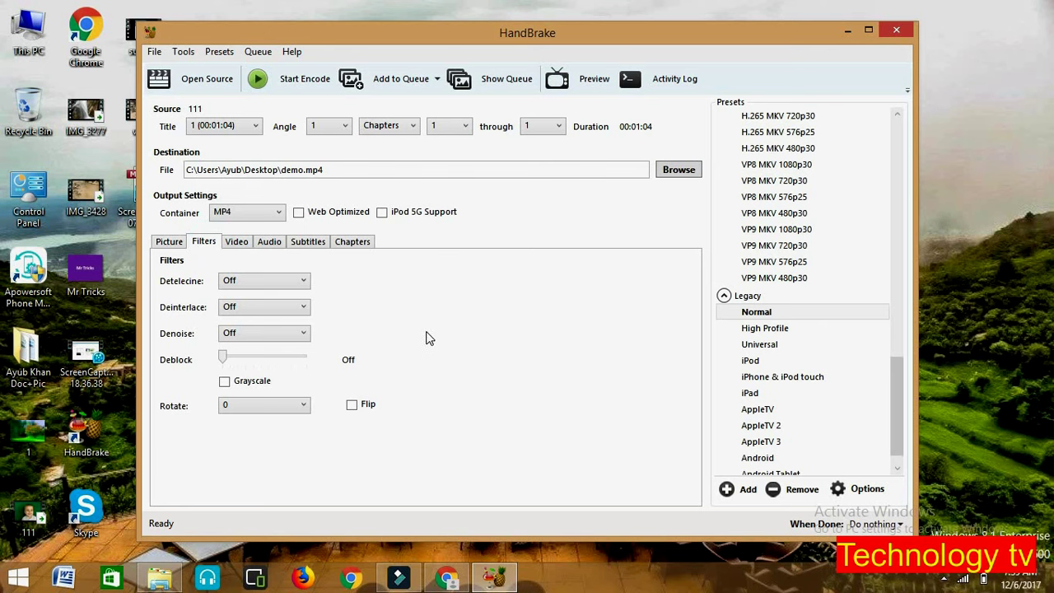
{"action": "left_click", "coordinate": [238, 242]}
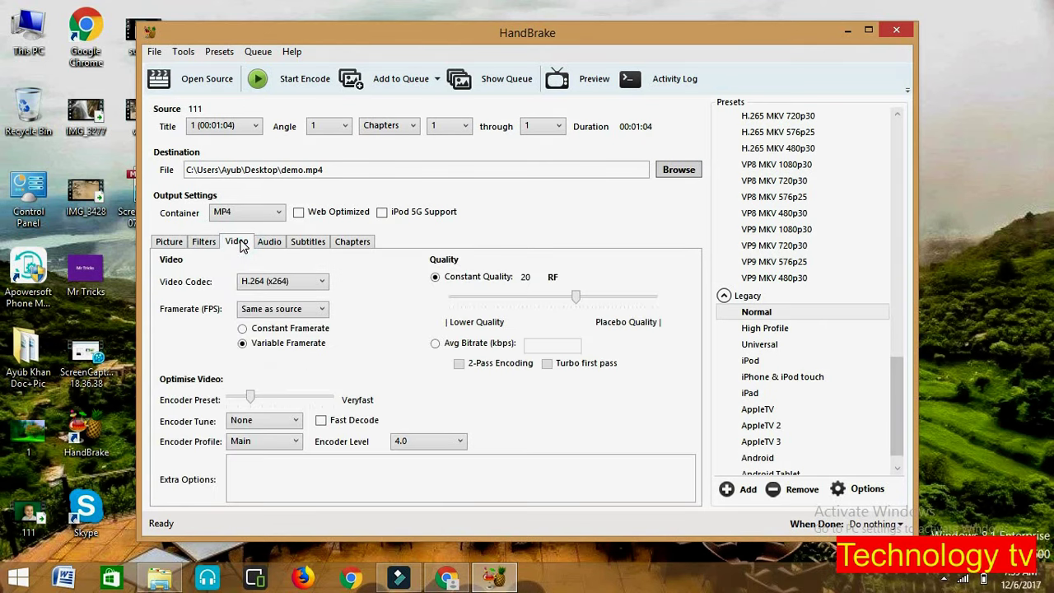
{"action": "left_click", "coordinate": [321, 284]}
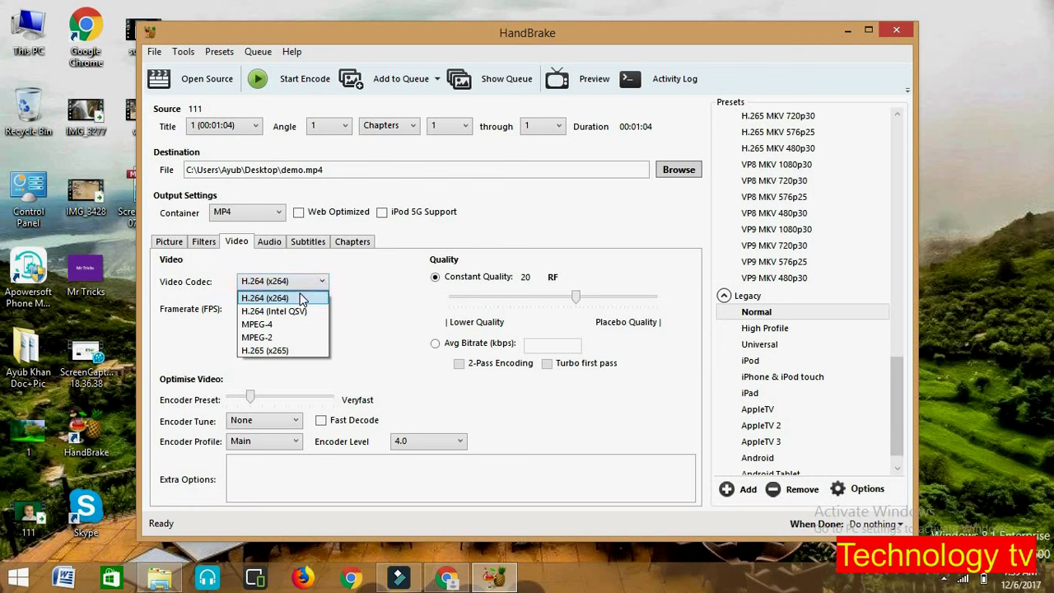
{"action": "left_click", "coordinate": [301, 299]}
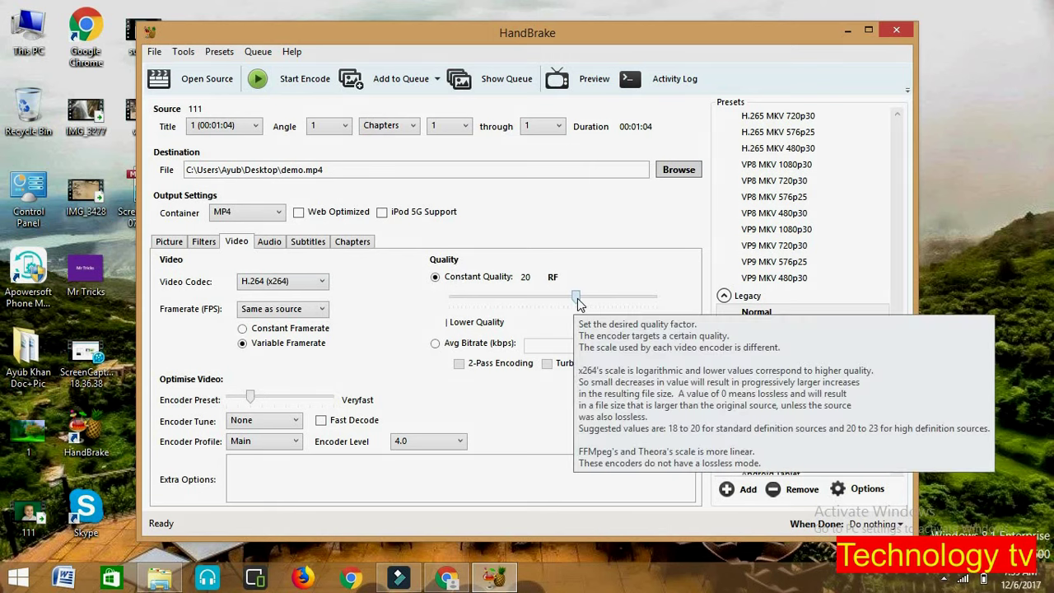
Try the constant quality at RF 42 and near the placebo end, then return it to its original level
{"action": "left_click_drag", "start_coordinate": [575, 298], "coordinate": [487, 301]}
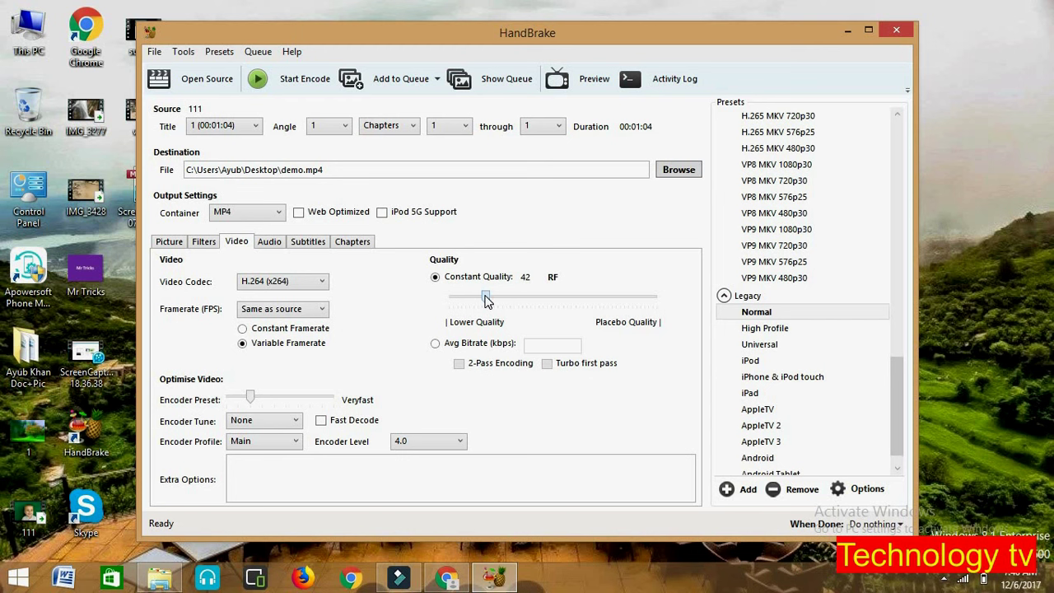
{"action": "left_click_drag", "start_coordinate": [486, 299], "coordinate": [646, 299]}
{"action": "left_click_drag", "start_coordinate": [647, 300], "coordinate": [576, 301]}
Set the bitrate of the AAC audio track to 128
{"action": "left_click", "coordinate": [274, 242]}
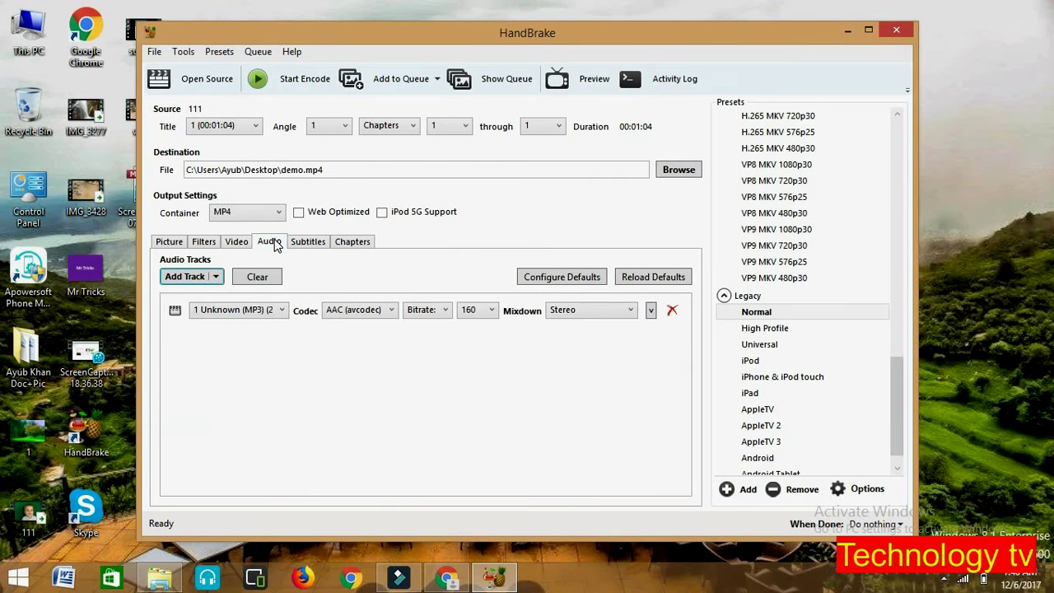
{"action": "left_click", "coordinate": [492, 309]}
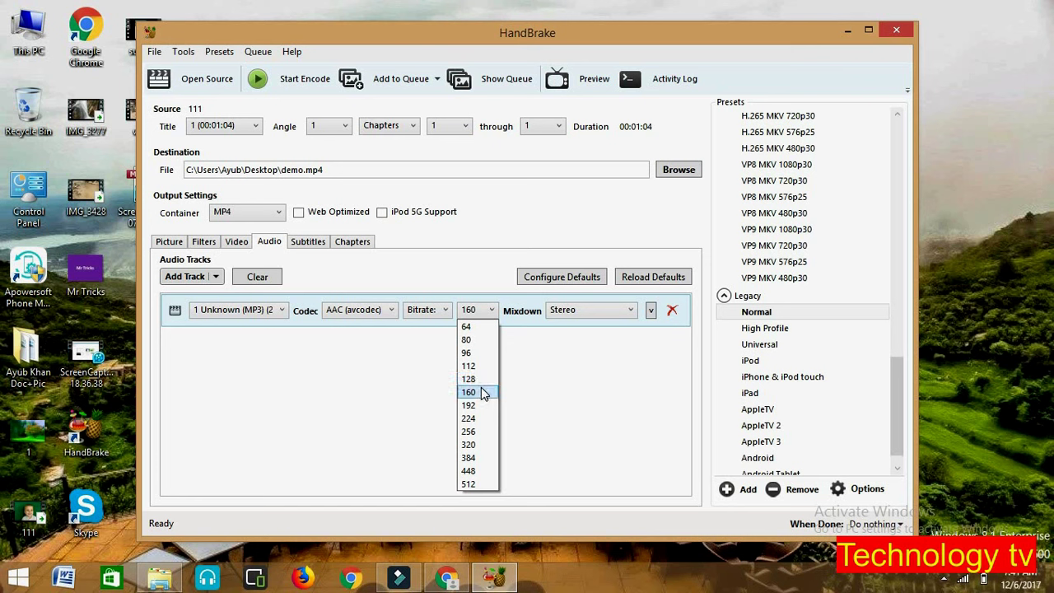
{"action": "left_click", "coordinate": [483, 379]}
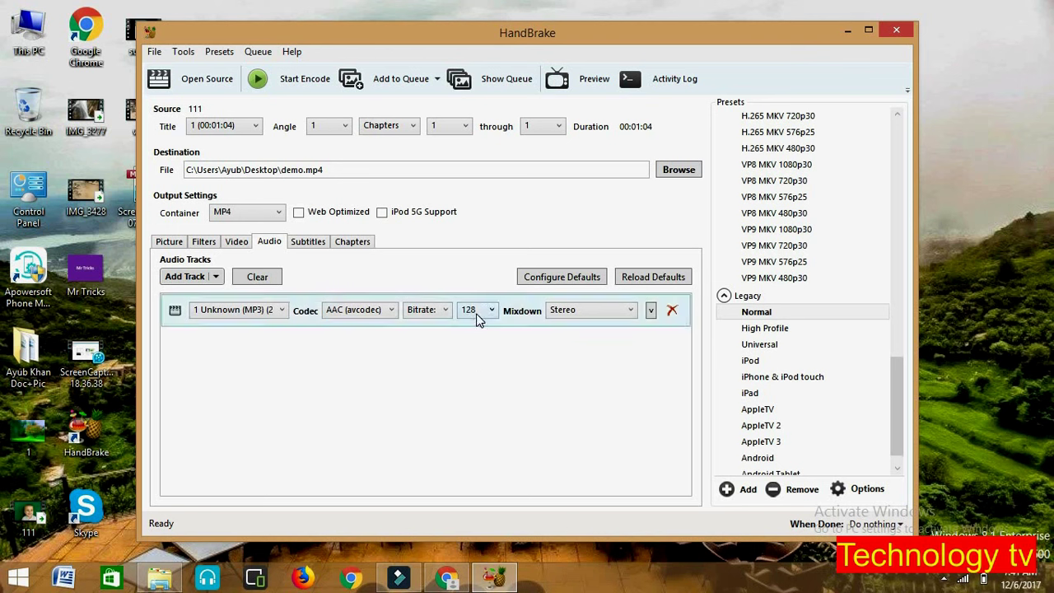
Review the subtitle and chapter settings, then enable Web Optimized for the MP4 output
{"action": "left_click", "coordinate": [306, 242]}
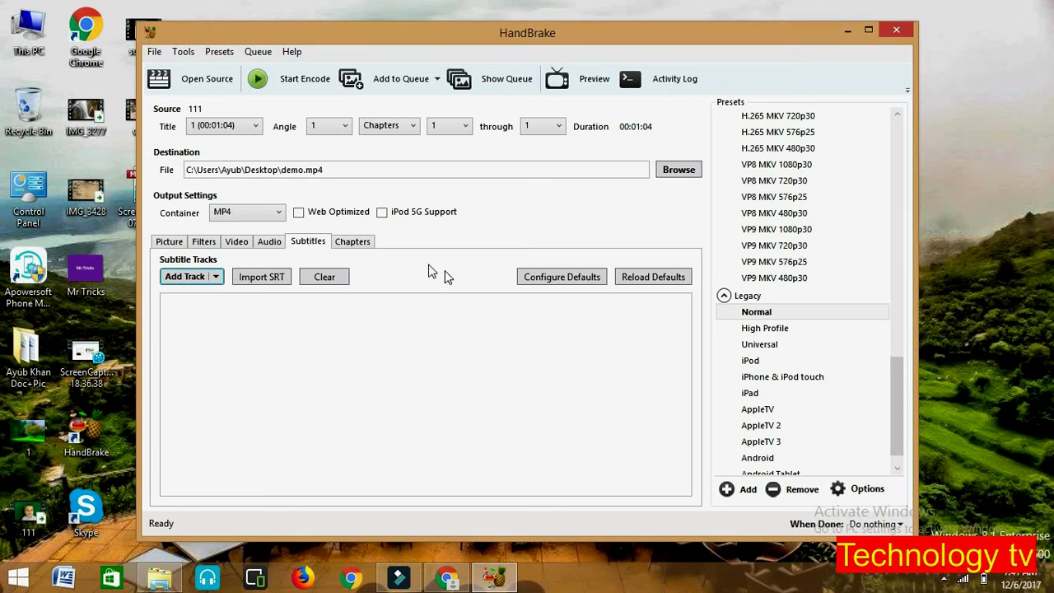
{"action": "left_click", "coordinate": [365, 247]}
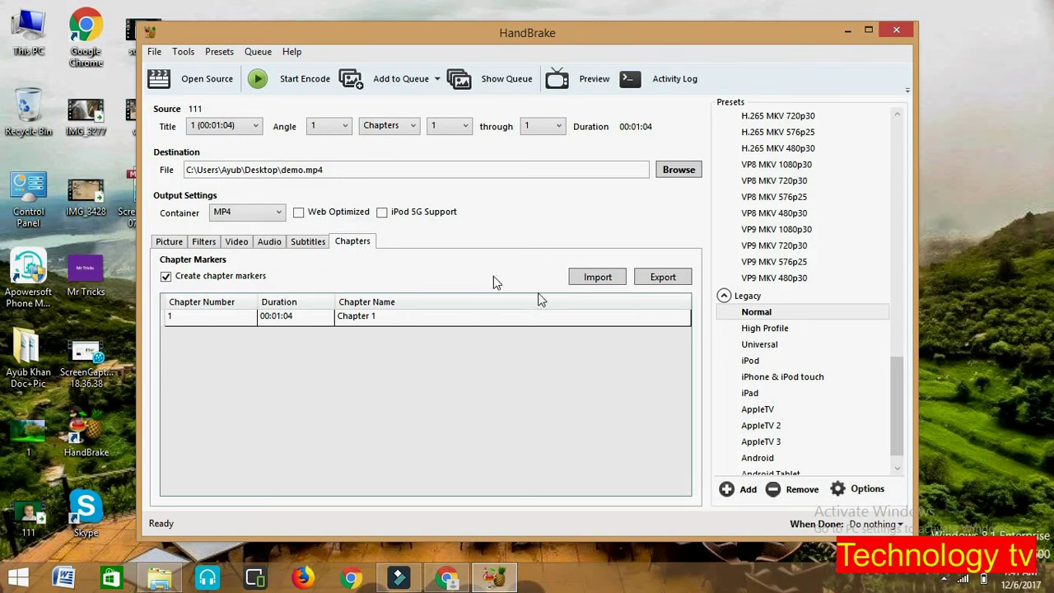
{"action": "left_click", "coordinate": [298, 212]}
Encode the video to demo.mp4, then minimize HandBrake and dismiss the unused Add Preset dialog
{"action": "left_click", "coordinate": [743, 498]}
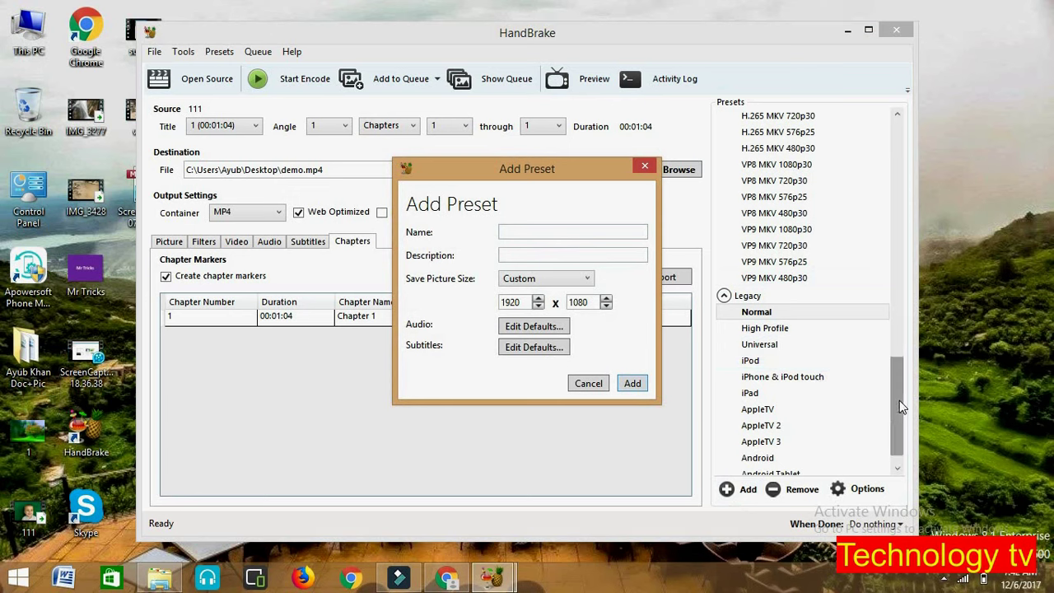
{"action": "left_click_drag", "start_coordinate": [900, 407], "coordinate": [898, 412]}
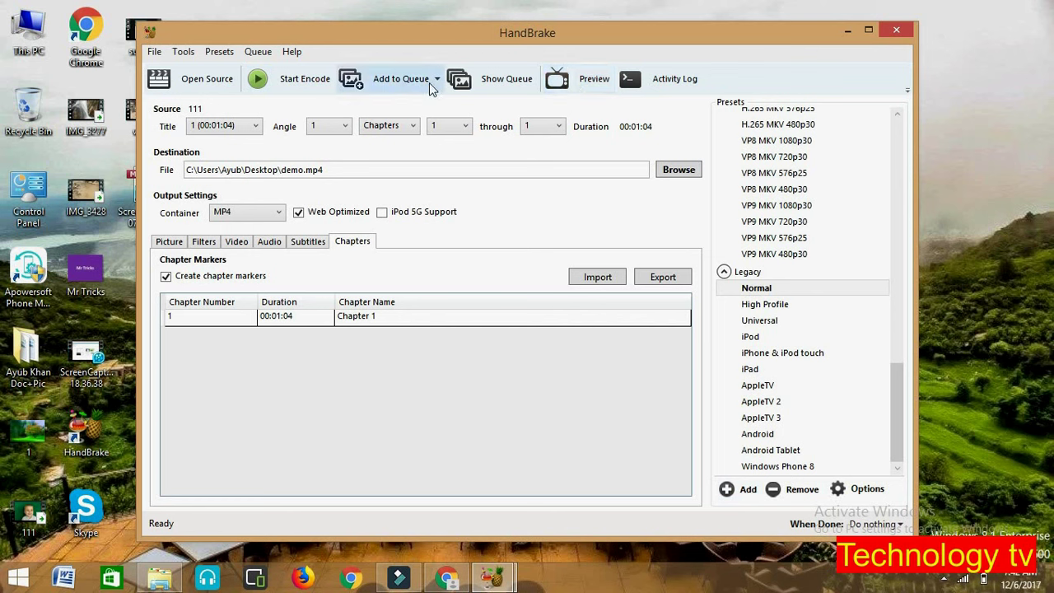
{"action": "left_click", "coordinate": [281, 83]}
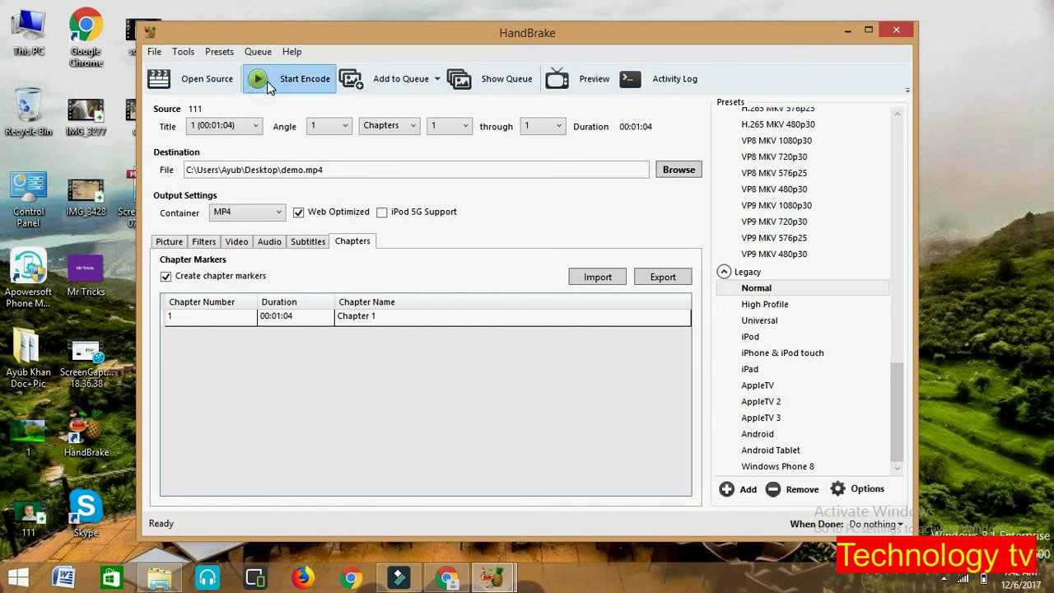
{"action": "left_click", "coordinate": [268, 86]}
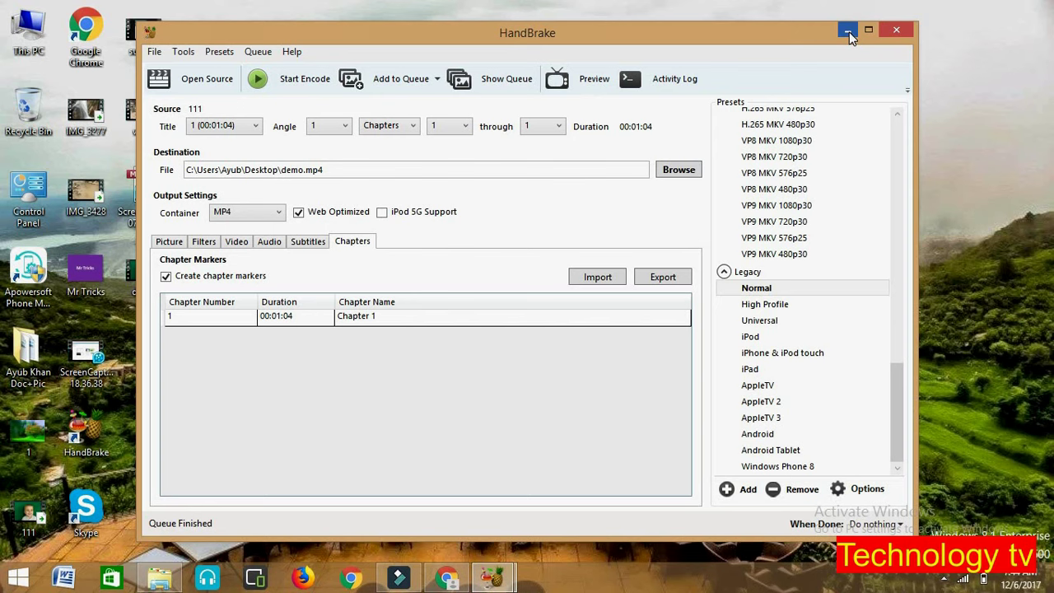
{"action": "left_click", "coordinate": [848, 31]}
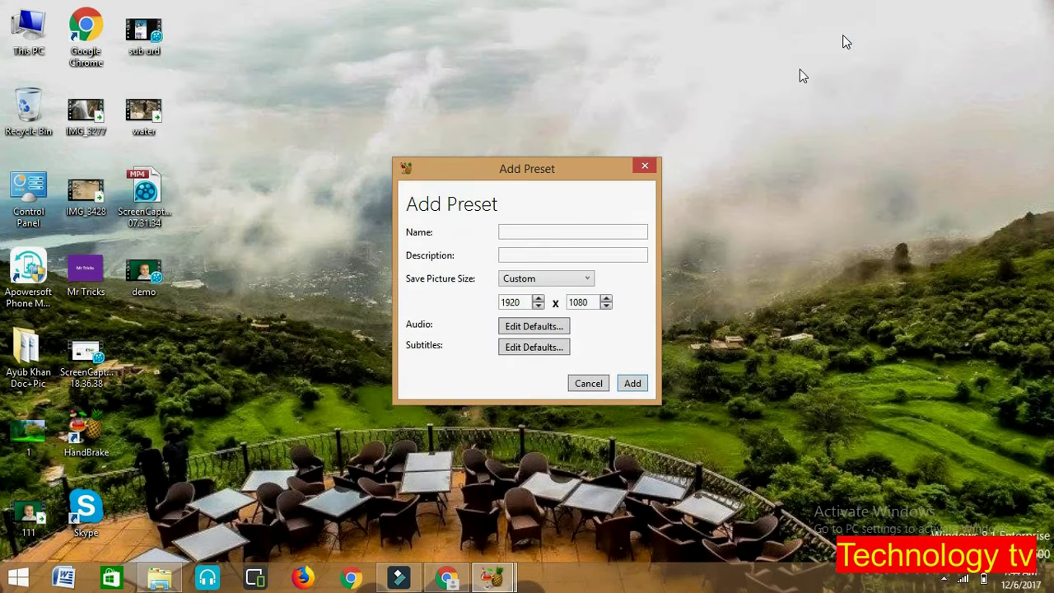
{"action": "left_click", "coordinate": [650, 164]}
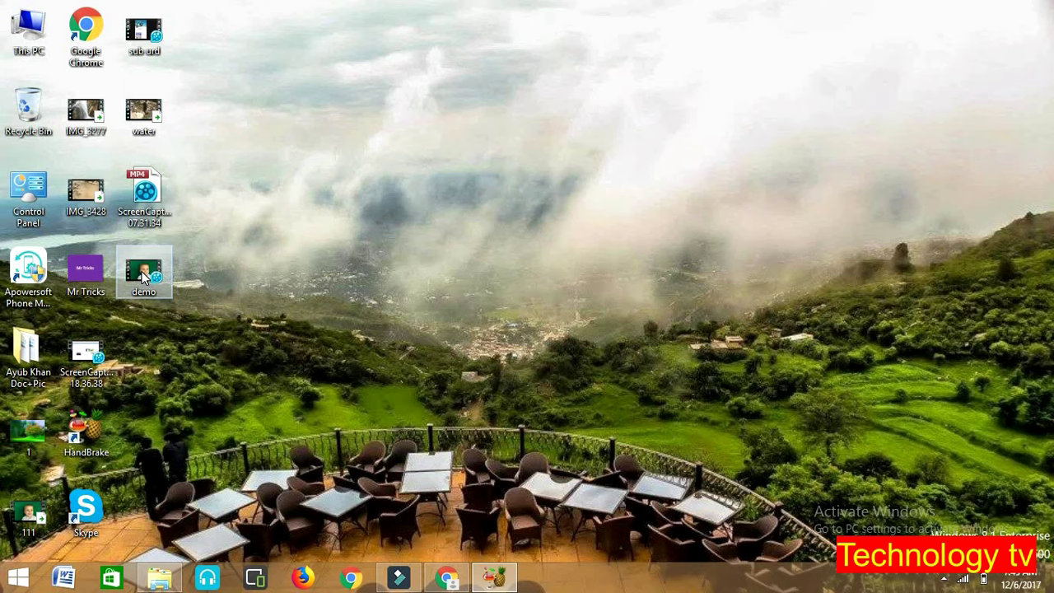
Compare the file sizes of the compressed demo video and the original 111 video in their file properties
{"action": "right_click", "coordinate": [143, 277]}
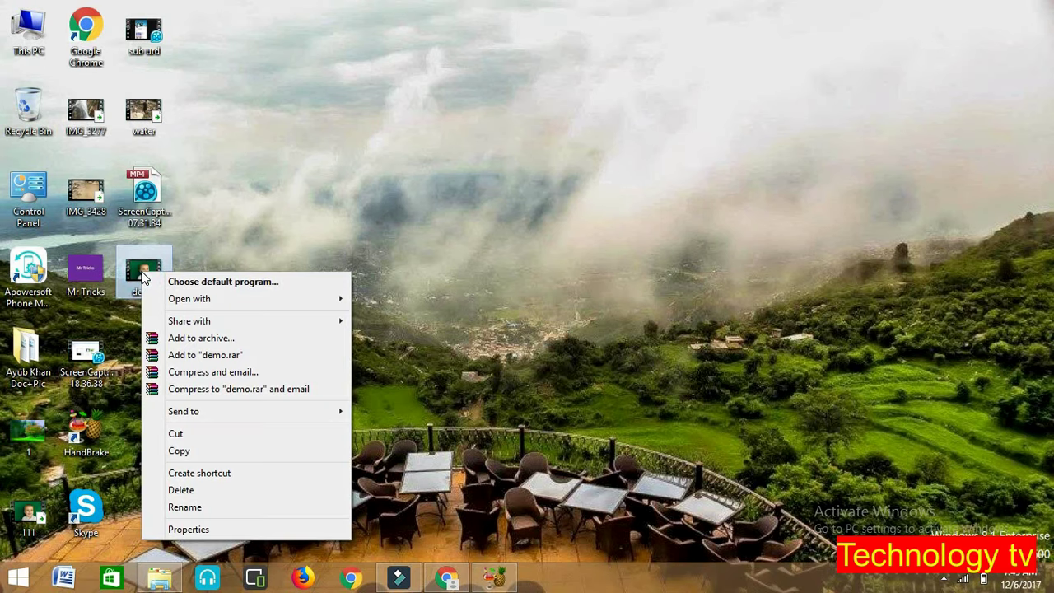
{"action": "left_click", "coordinate": [243, 529]}
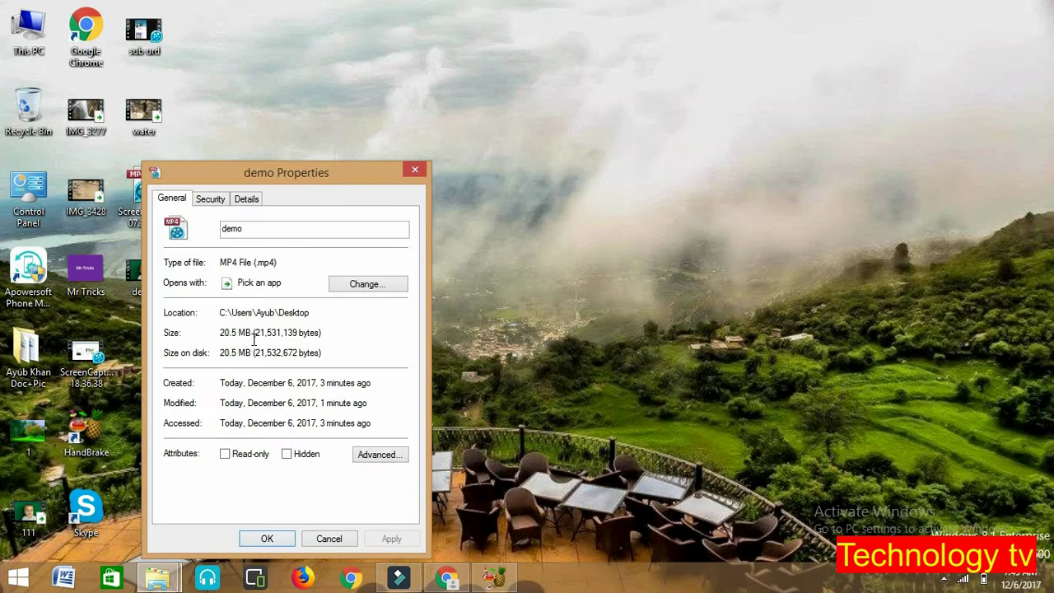
{"action": "left_click", "coordinate": [415, 171]}
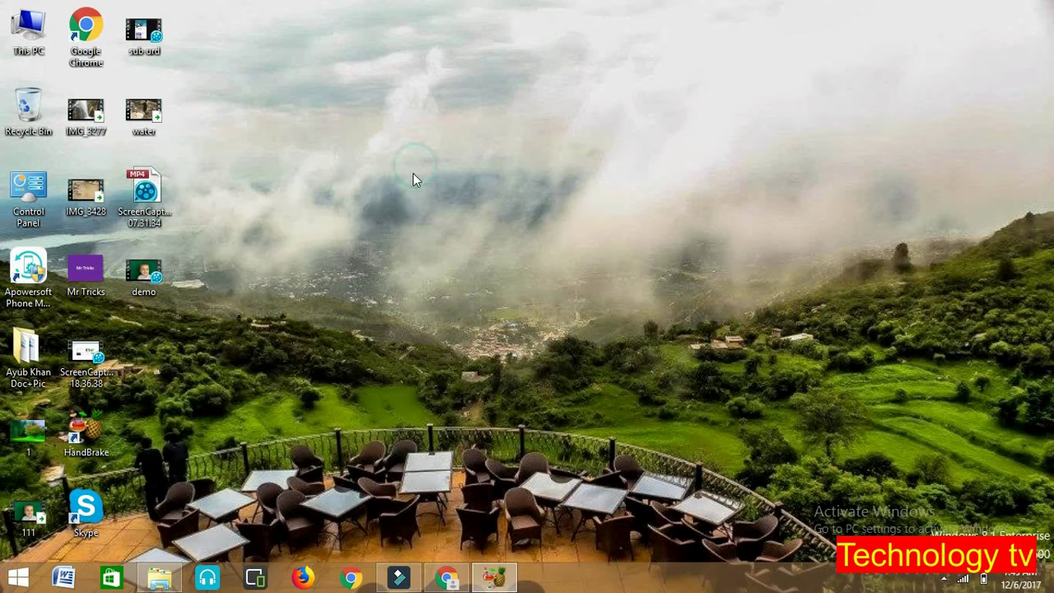
{"action": "right_click", "coordinate": [26, 514]}
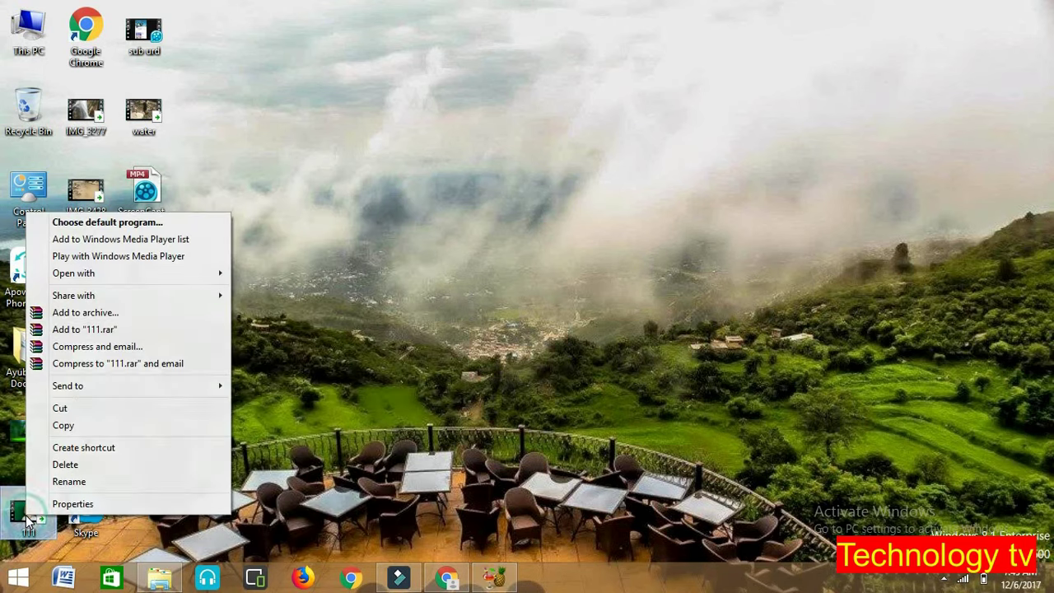
{"action": "left_click", "coordinate": [75, 504]}
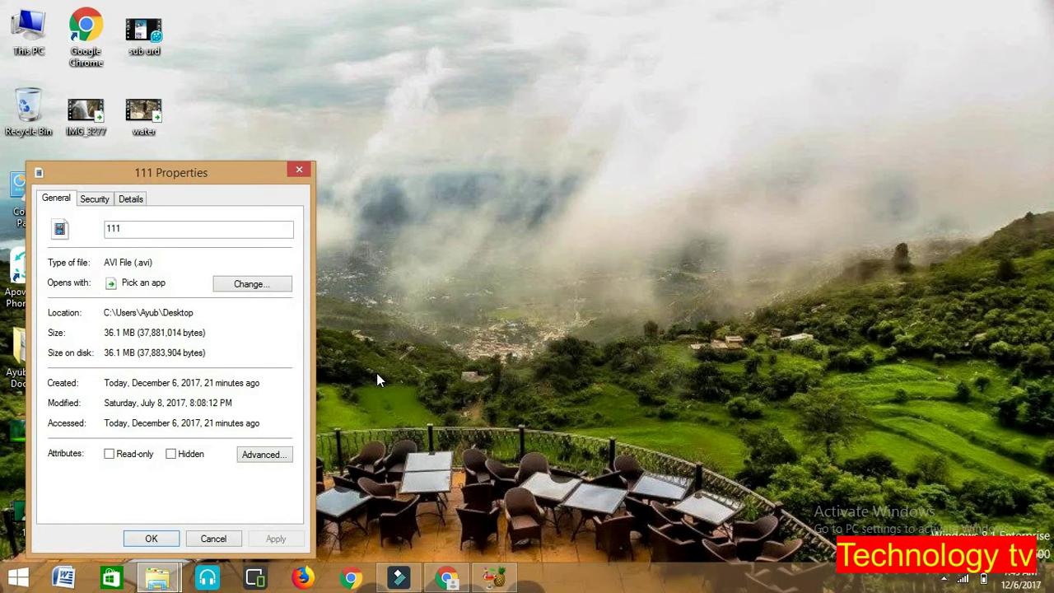
{"action": "left_click", "coordinate": [299, 169]}
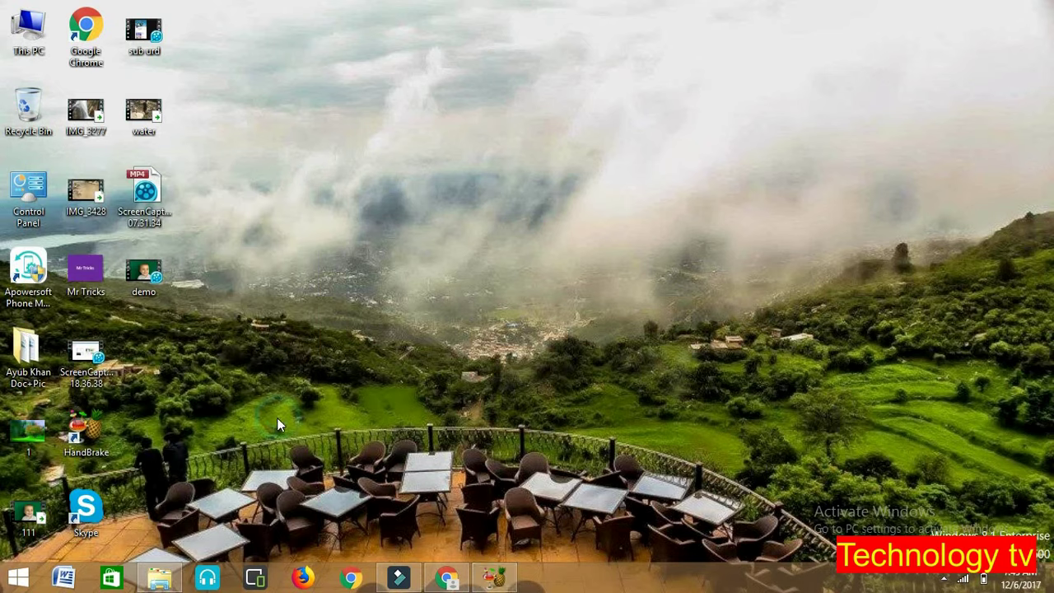